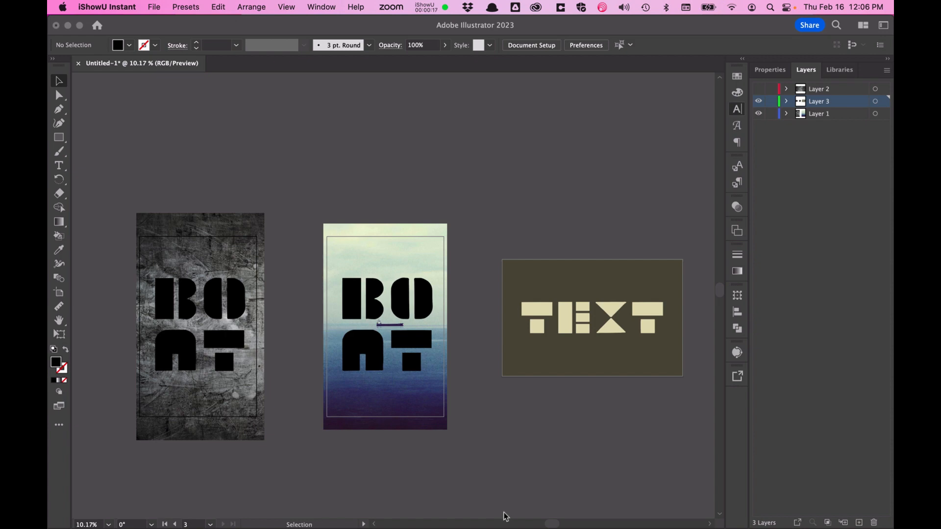
Step: Open the Typography presentation in the browser to view the reference poster slide
{"action": "key", "text": "ctrl+Up"}
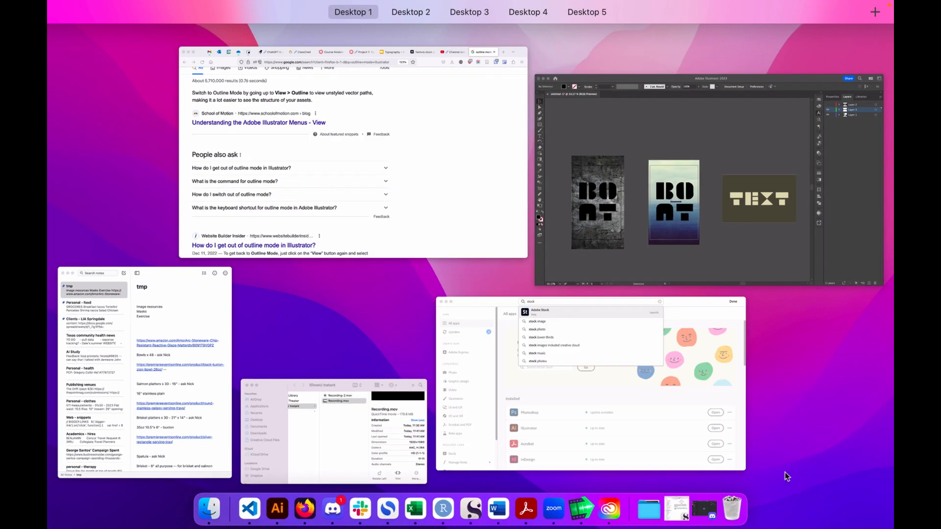
{"action": "left_click", "coordinate": [433, 162]}
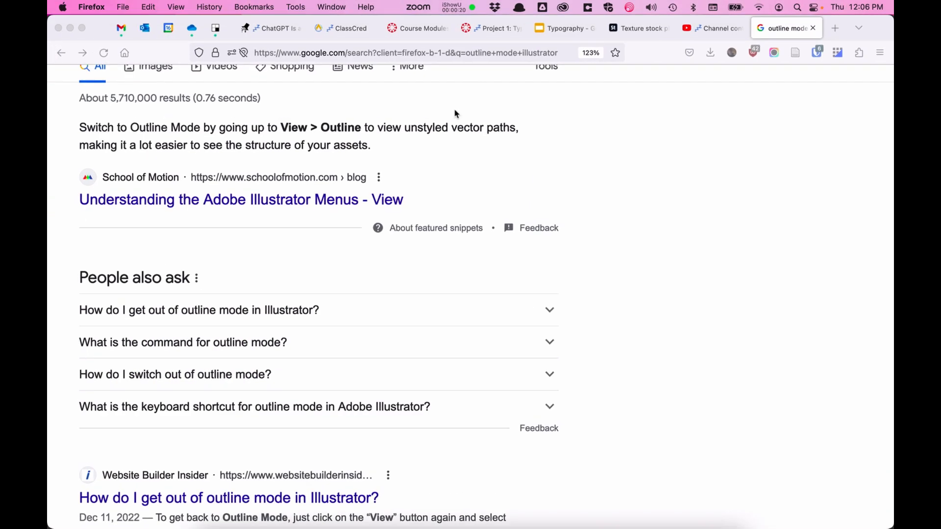
{"action": "left_click", "coordinate": [567, 28]}
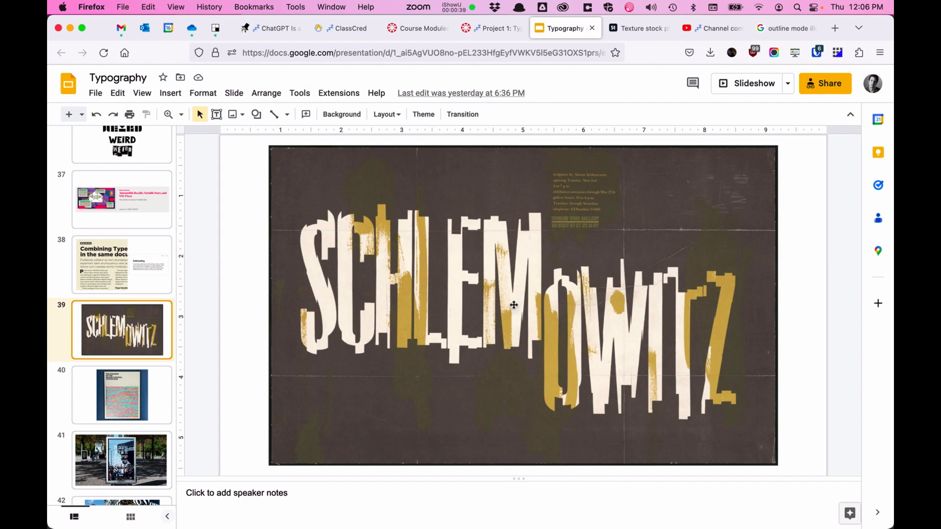
Step: Return to Illustrator and make a clipping mask of the BOAT text over the grunge texture image on the first artboard
{"action": "key", "text": "ctrl+Up"}
{"action": "left_click", "coordinate": [372, 225]}
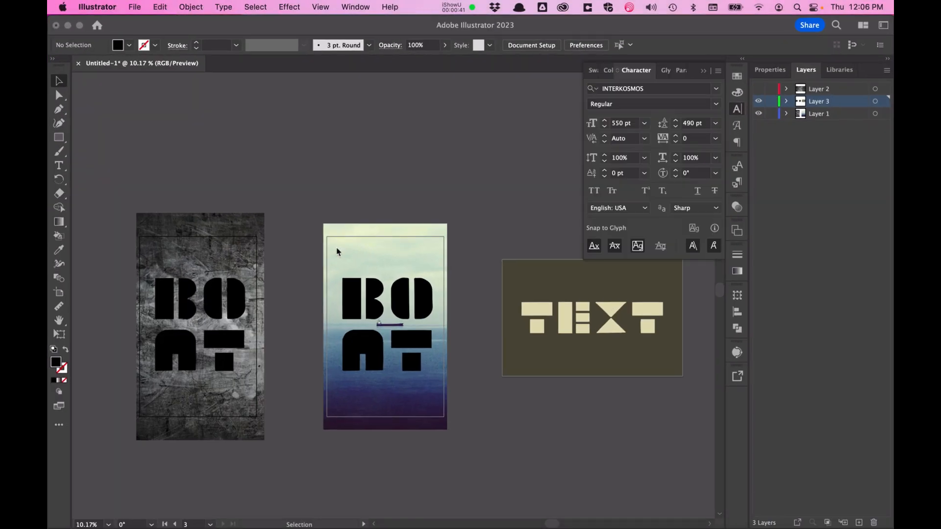
{"action": "scroll", "coordinate": [209, 332], "scroll_direction": "up", "scroll_amount": 2}
{"action": "scroll", "coordinate": [209, 332], "scroll_direction": "left", "scroll_amount": 5}
{"action": "scroll", "coordinate": [209, 332], "scroll_direction": "right", "scroll_amount": 2}
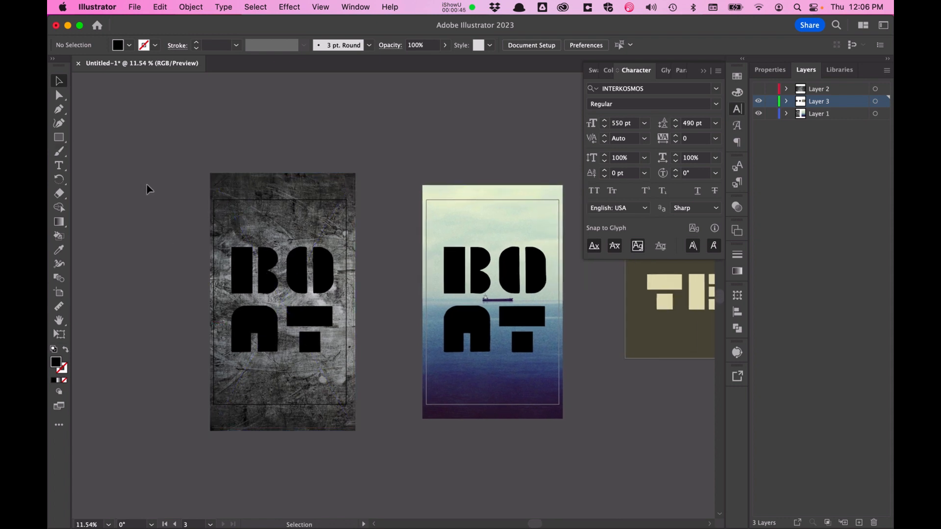
{"action": "left_click", "coordinate": [254, 270]}
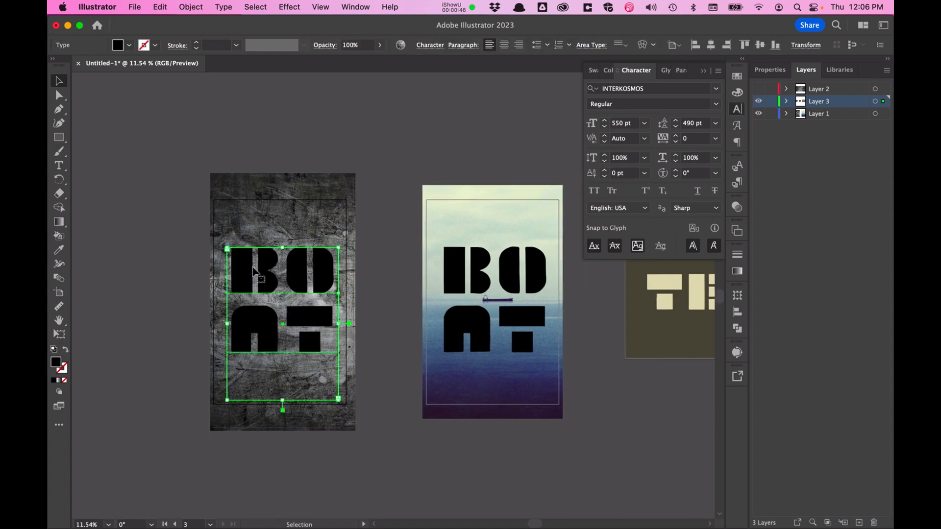
{"action": "left_click", "coordinate": [275, 226]}
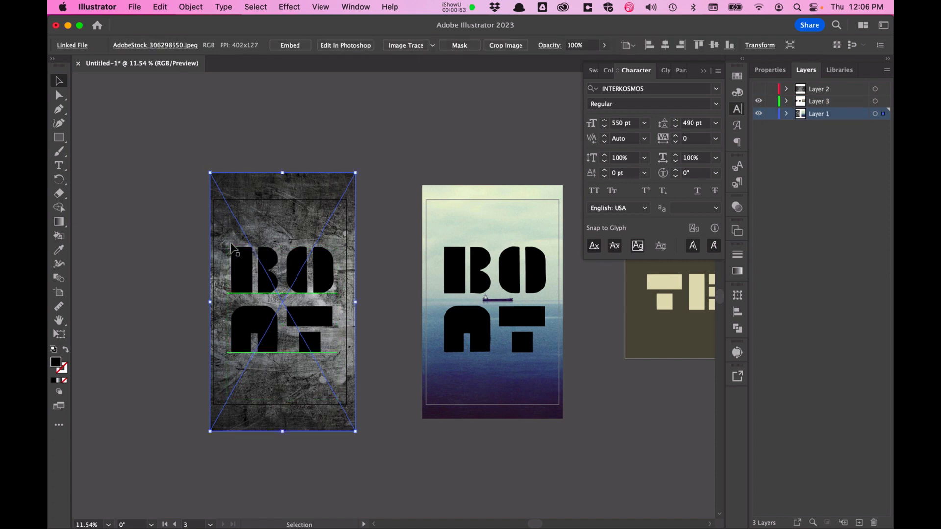
{"action": "left_click", "coordinate": [237, 292]}
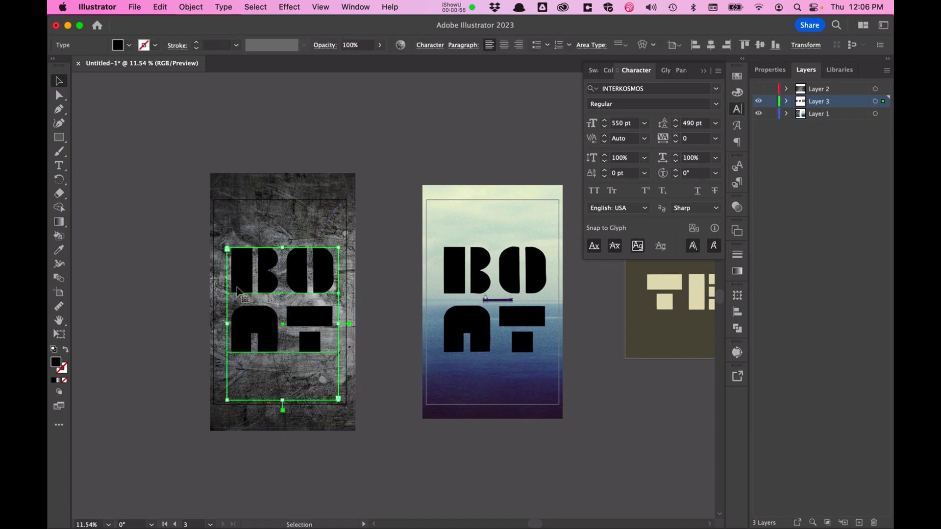
{"action": "left_click", "coordinate": [249, 225]}
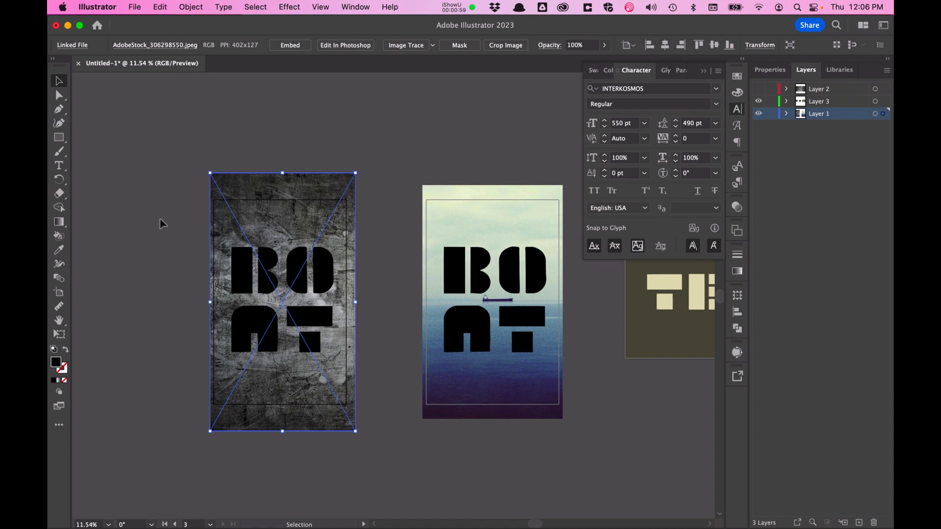
{"action": "left_click", "coordinate": [258, 270], "text": "shift"}
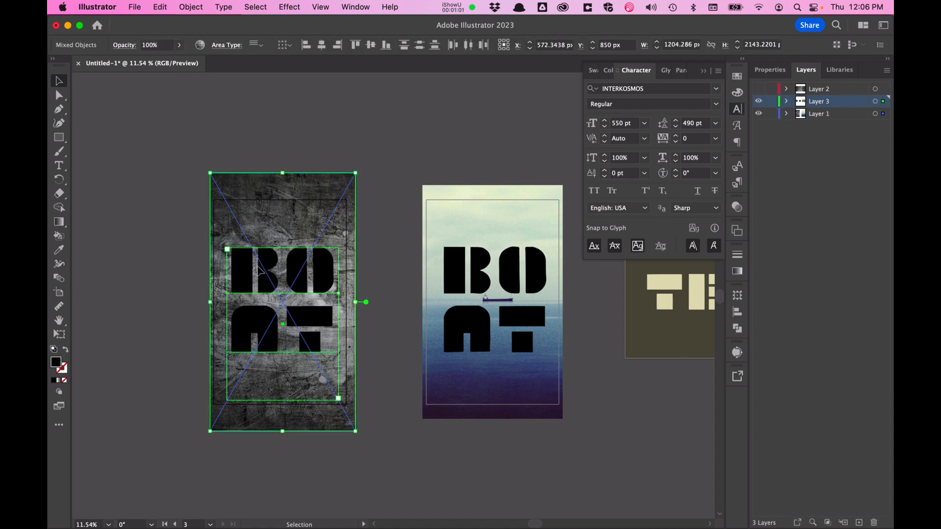
{"action": "left_click", "coordinate": [189, 6]}
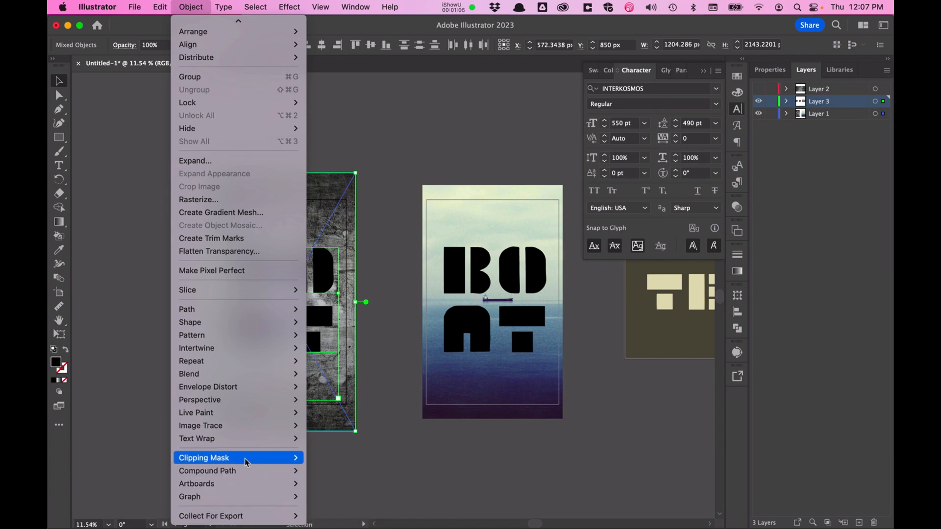
{"action": "mouse_move", "coordinate": [245, 457]}
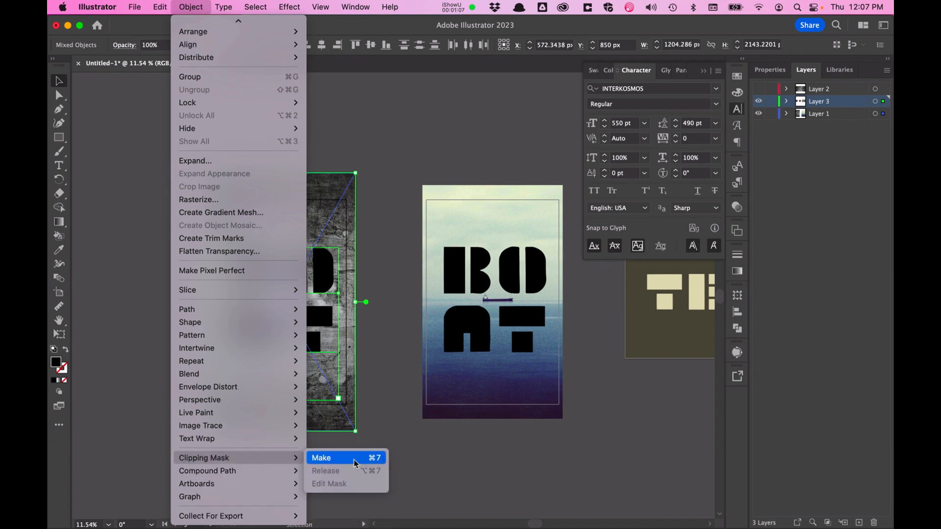
{"action": "left_click", "coordinate": [353, 458]}
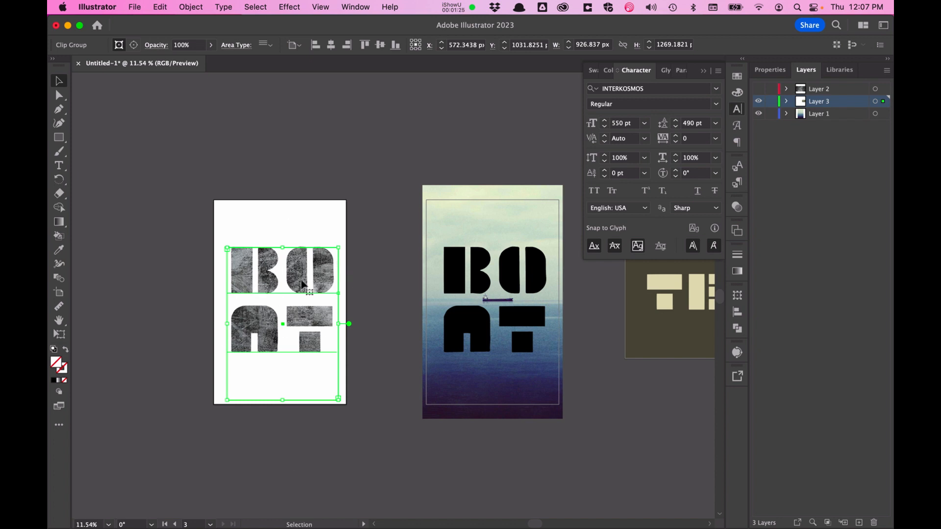
Step: Inside the clip group, replace the letter A of the masked BOAT text with a triangle glyph, then exit isolation mode
{"action": "left_click_drag", "start_coordinate": [301, 328], "coordinate": [293, 310]}
{"action": "double_click", "coordinate": [294, 309]}
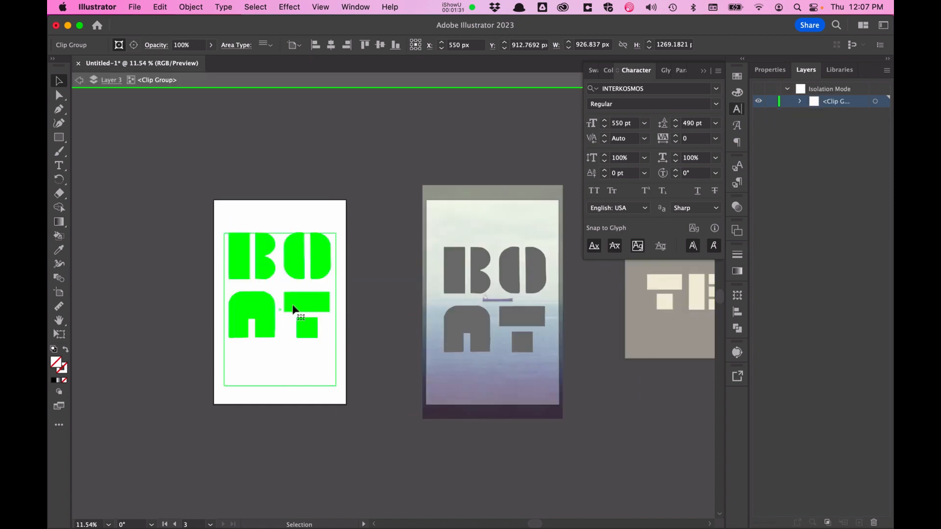
{"action": "triple_click", "coordinate": [315, 318]}
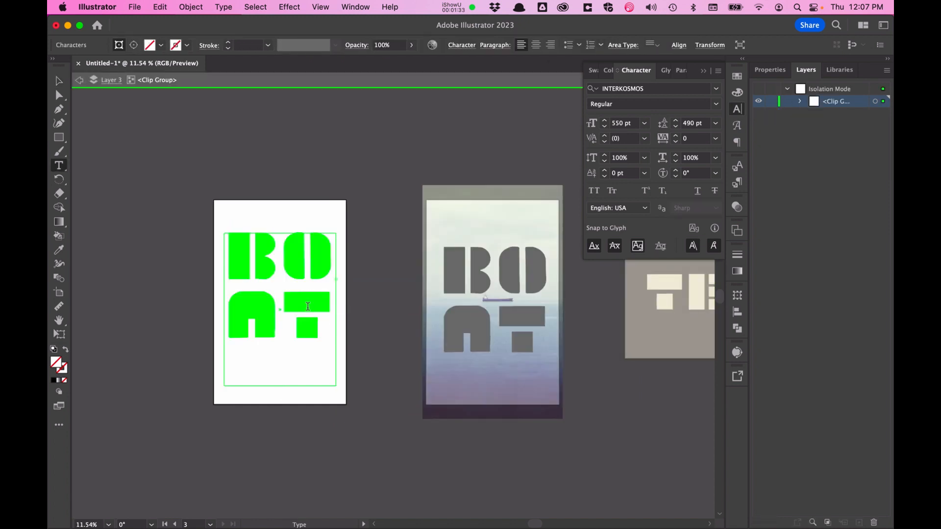
{"action": "left_click_drag", "start_coordinate": [308, 306], "coordinate": [287, 268]}
{"action": "left_click", "coordinate": [295, 316]}
{"action": "key", "text": "Left"}
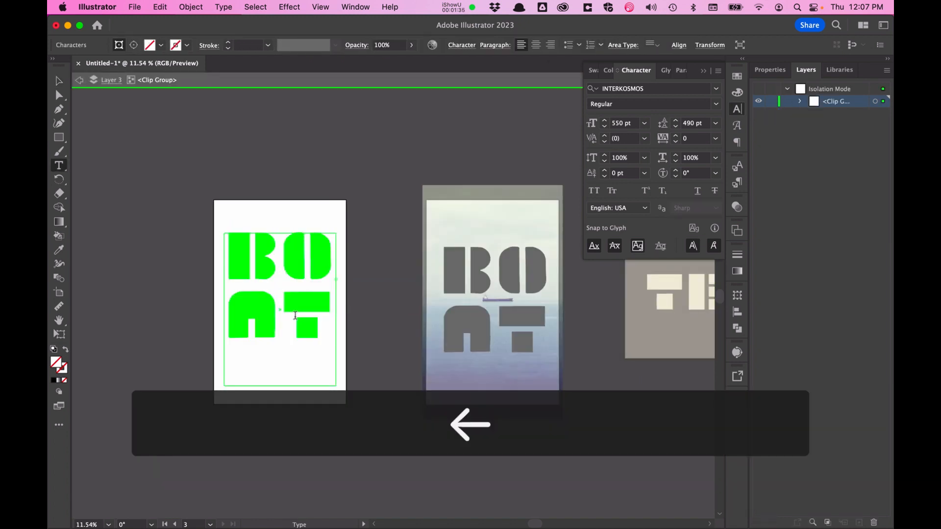
{"action": "key", "text": "Right"}
{"action": "key", "text": "BackSpace"}
{"action": "type", "text": "|"}
{"action": "key", "text": "Escape"}
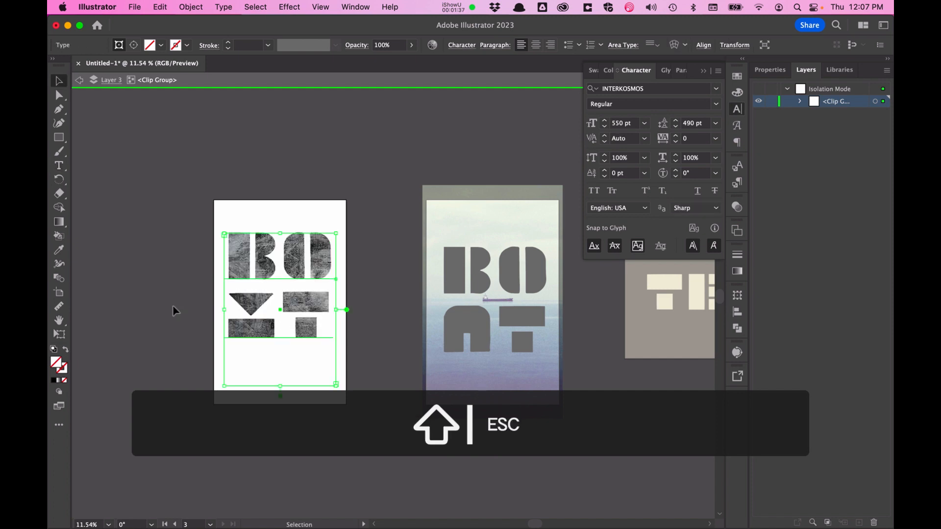
{"action": "left_click", "coordinate": [174, 311]}
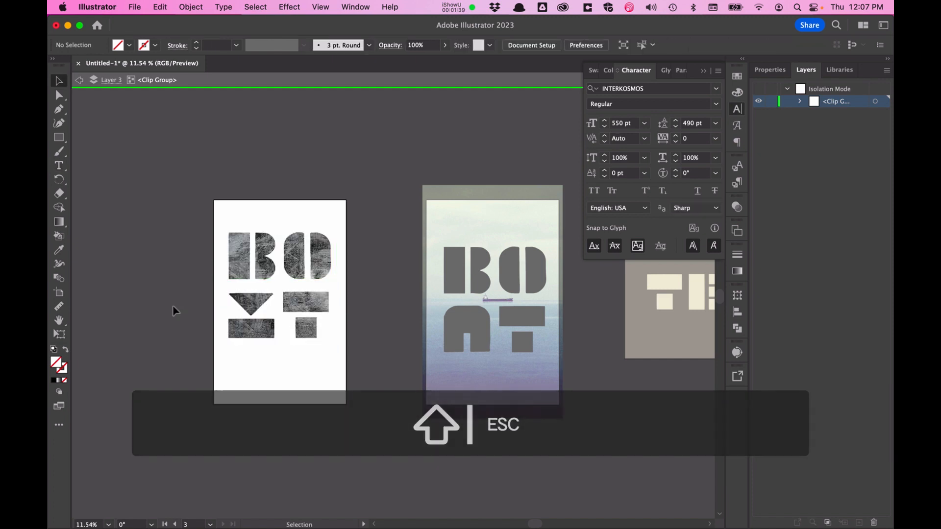
{"action": "left_click", "coordinate": [309, 299]}
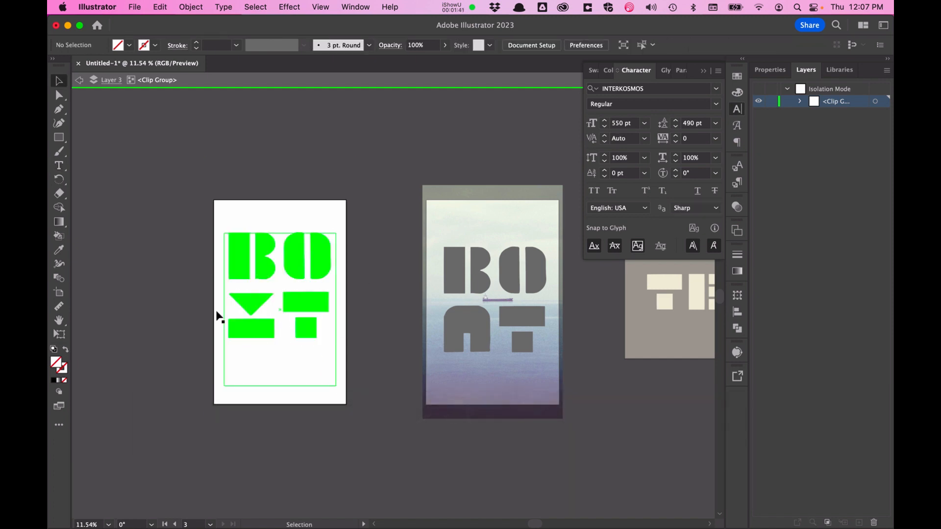
{"action": "key", "text": "Escape"}
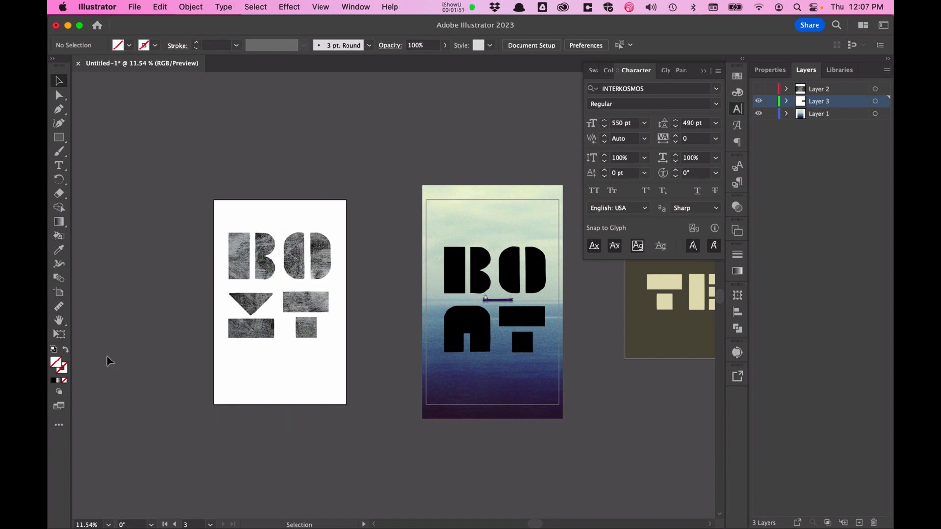
Step: Try a clipping mask of the BOAT text over the sea photo on the second artboard, and undo it
{"action": "scroll", "coordinate": [109, 361], "scroll_direction": "right", "scroll_amount": 5}
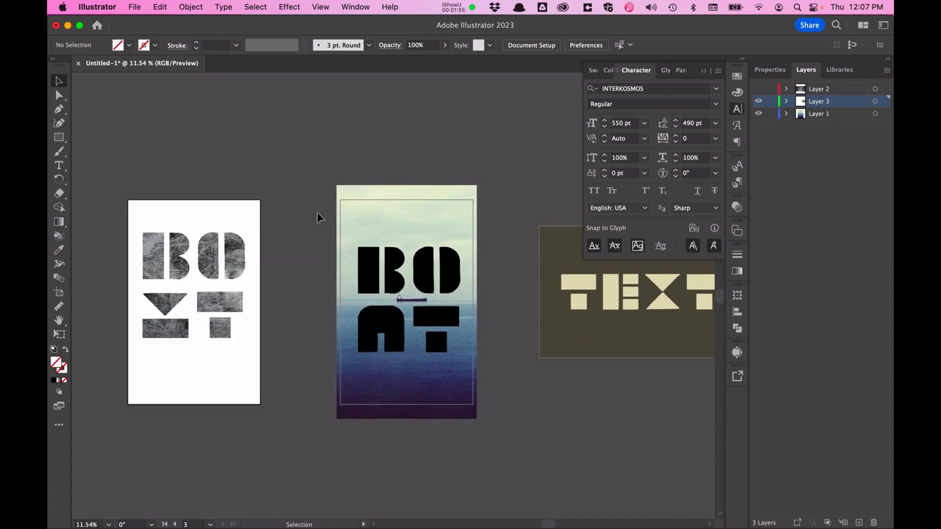
{"action": "left_click_drag", "start_coordinate": [316, 212], "coordinate": [391, 276]}
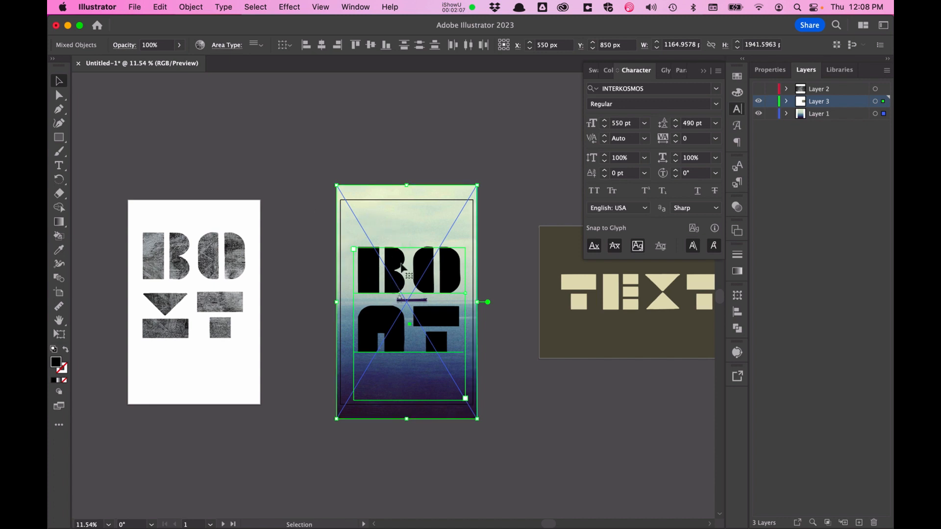
{"action": "left_click", "coordinate": [190, 7]}
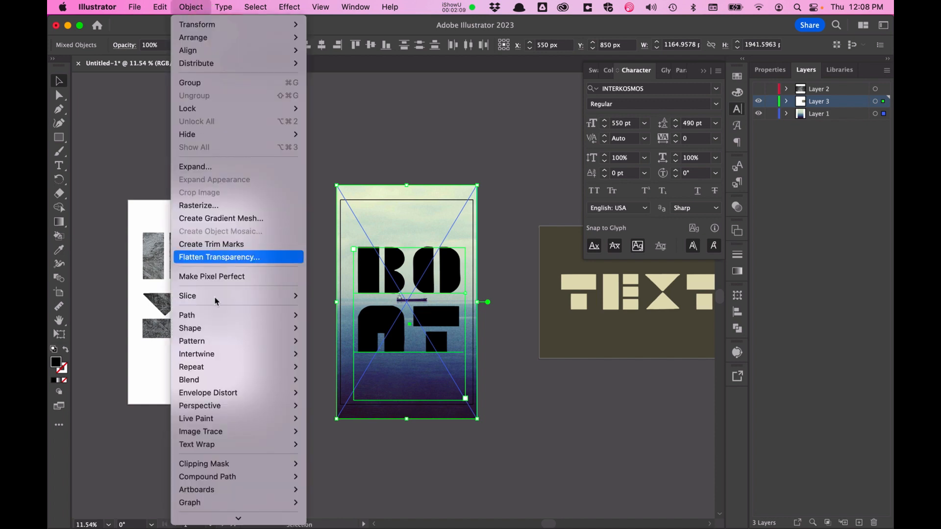
{"action": "mouse_move", "coordinate": [237, 465]}
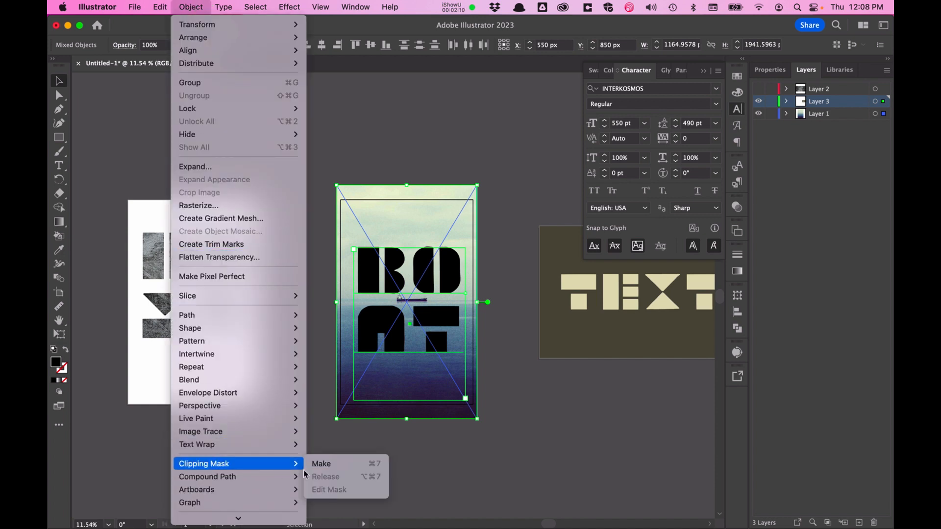
{"action": "left_click", "coordinate": [340, 467]}
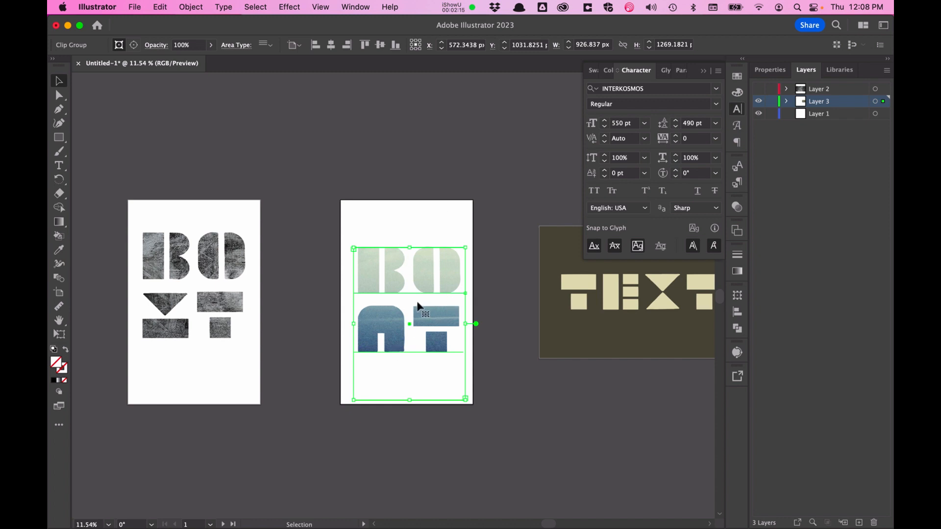
{"action": "key", "text": "super+z"}
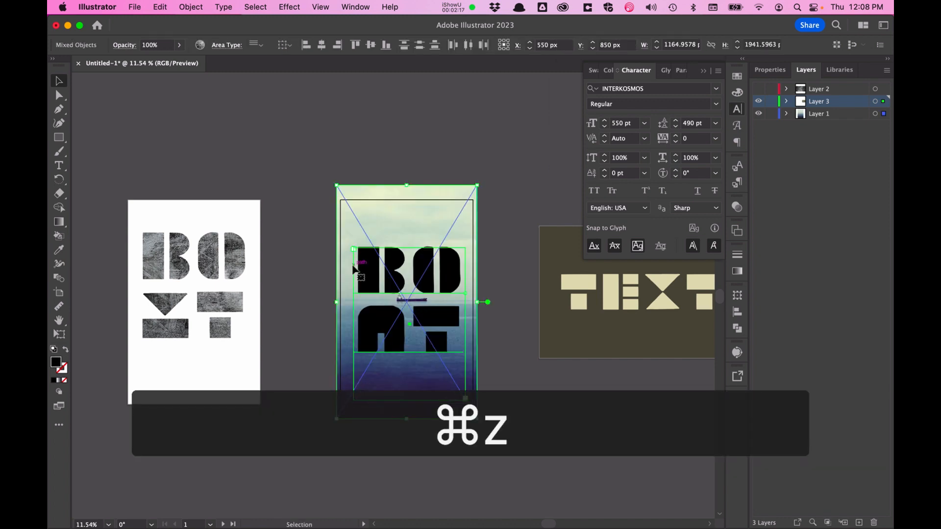
Step: Move the BOAT text off the second artboard to the area above it
{"action": "key", "text": "v"}
{"action": "left_click", "coordinate": [310, 216]}
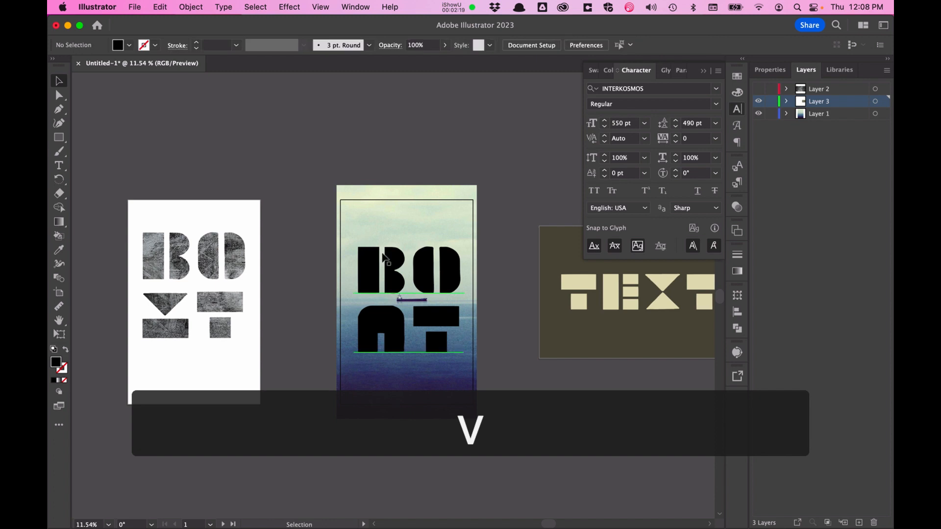
{"action": "left_click_drag", "start_coordinate": [383, 257], "coordinate": [272, 104]}
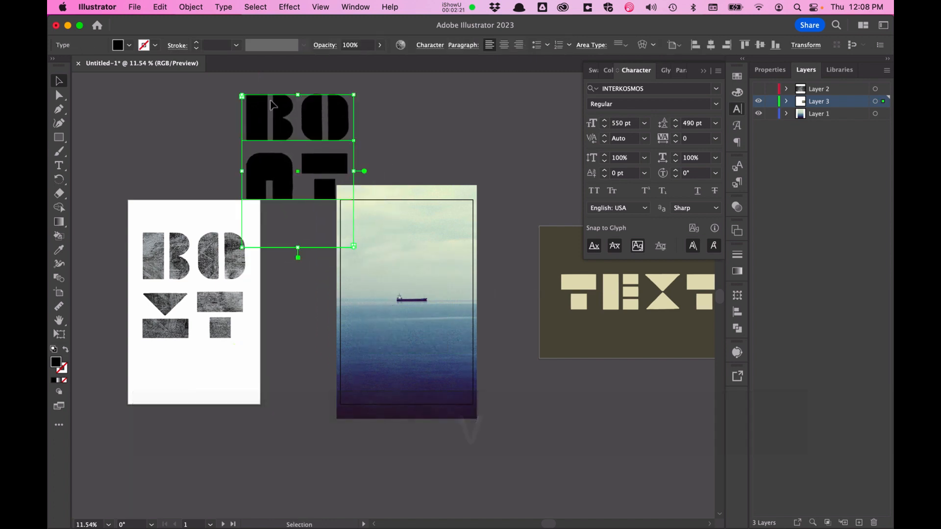
Step: Draw a circle over the middle of the sea photo on the second artboard with the Ellipse tool
{"action": "key", "text": "l"}
{"action": "left_click_drag", "start_coordinate": [384, 268], "coordinate": [461, 345]}
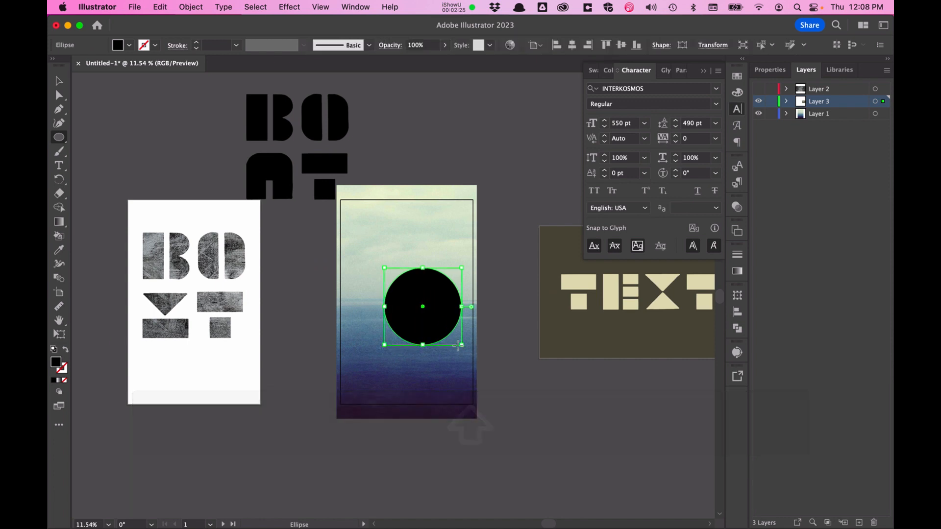
{"action": "key", "text": "v"}
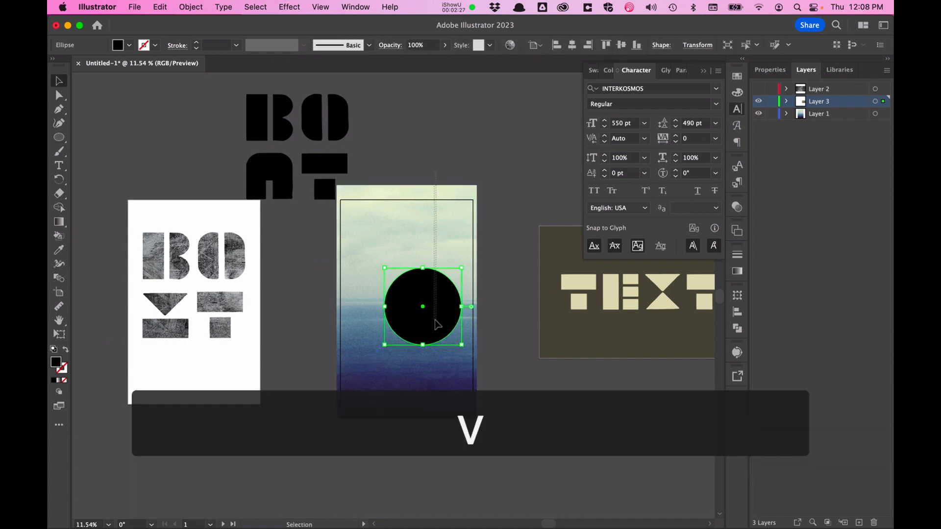
Step: Select the sea photo with the circle and make a clipping mask from them
{"action": "left_click_drag", "start_coordinate": [435, 316], "coordinate": [434, 313]}
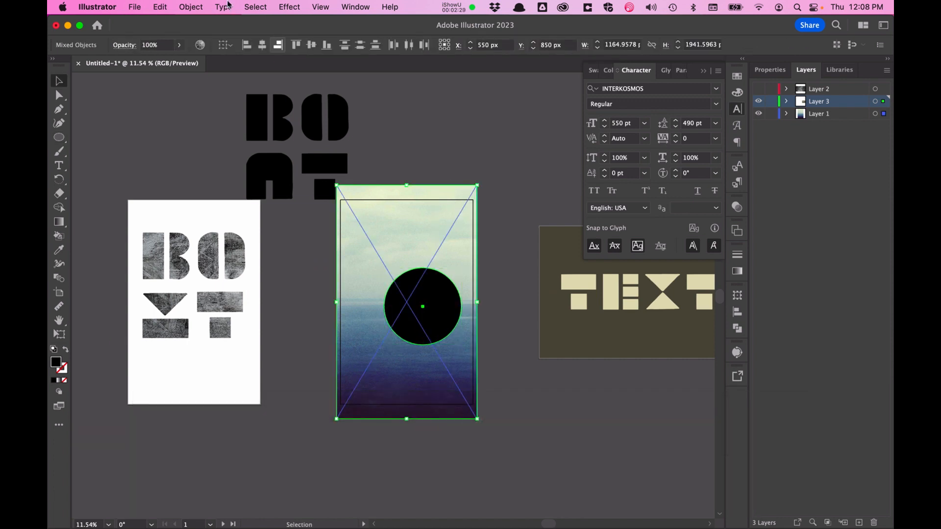
{"action": "left_click", "coordinate": [193, 7]}
{"action": "mouse_move", "coordinate": [237, 464]}
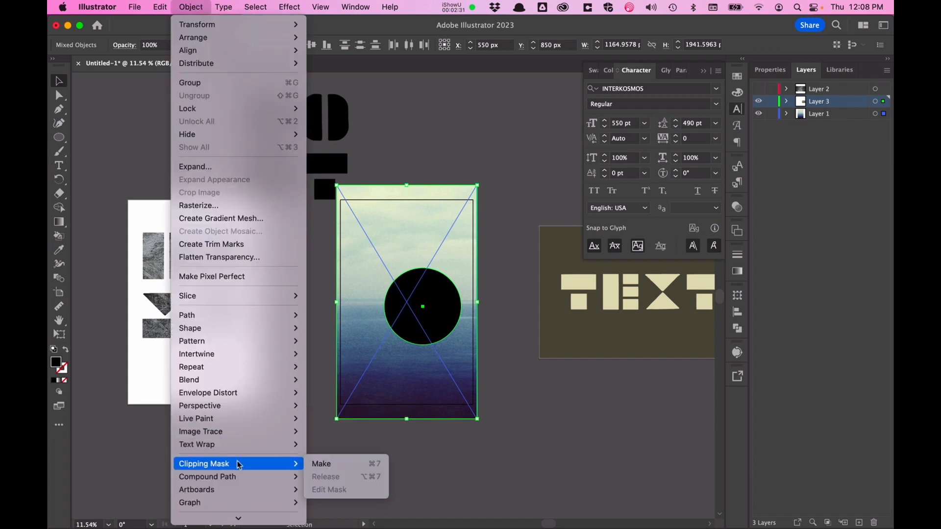
{"action": "left_click", "coordinate": [325, 464]}
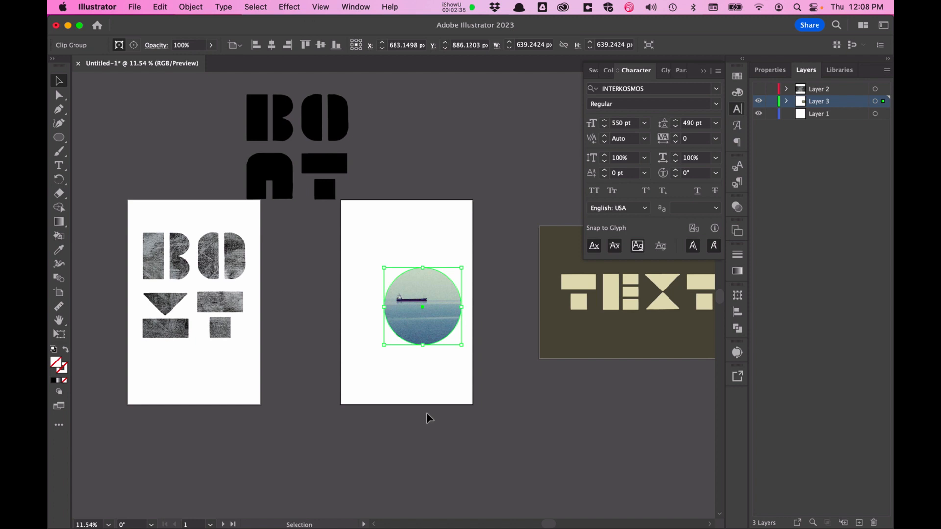
Step: Enter the clip group and reposition the sea photo so the boat sits inside the circle
{"action": "double_click", "coordinate": [420, 325]}
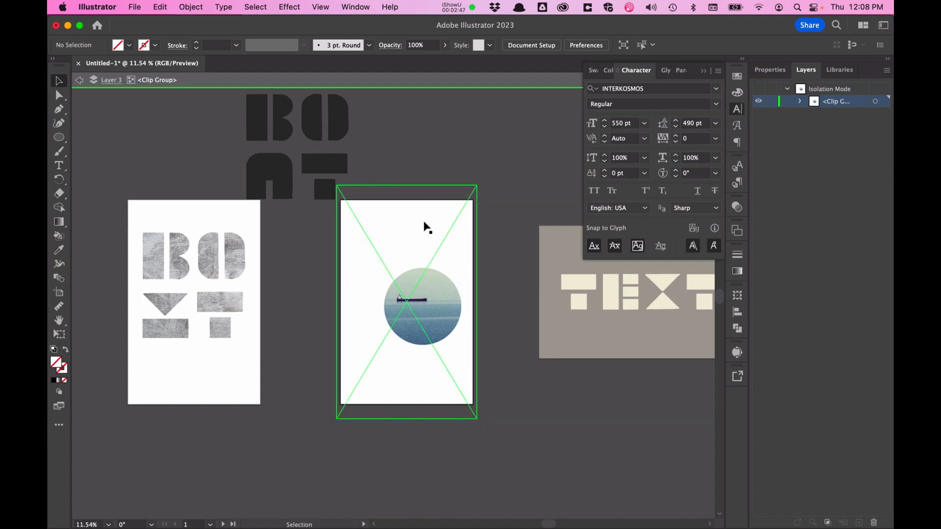
{"action": "left_click_drag", "start_coordinate": [425, 223], "coordinate": [435, 230]}
{"action": "key", "text": "Left"}
{"action": "key", "text": "Up"}
{"action": "key", "text": "Up"}
{"action": "key", "text": "Up"}
{"action": "key", "text": "Up"}
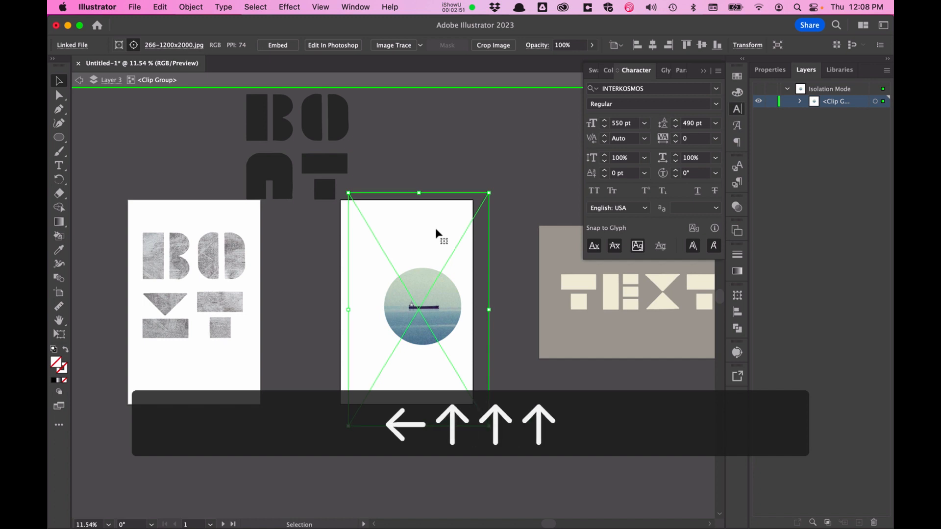
Step: Leave isolation mode and shift the circular clip group slightly left and up on the second artboard
{"action": "left_click", "coordinate": [431, 160]}
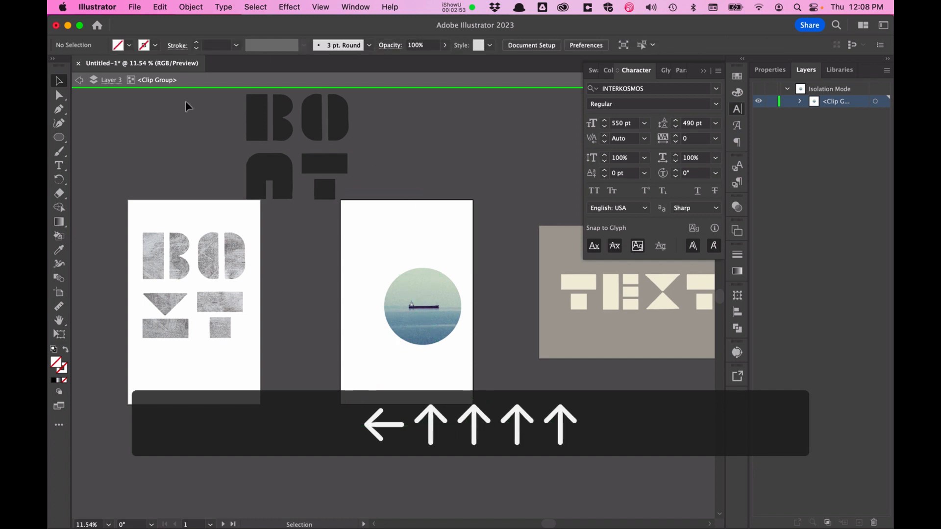
{"action": "left_click", "coordinate": [80, 83]}
{"action": "left_click_drag", "start_coordinate": [420, 294], "coordinate": [401, 301]}
{"action": "left_click", "coordinate": [419, 202]}
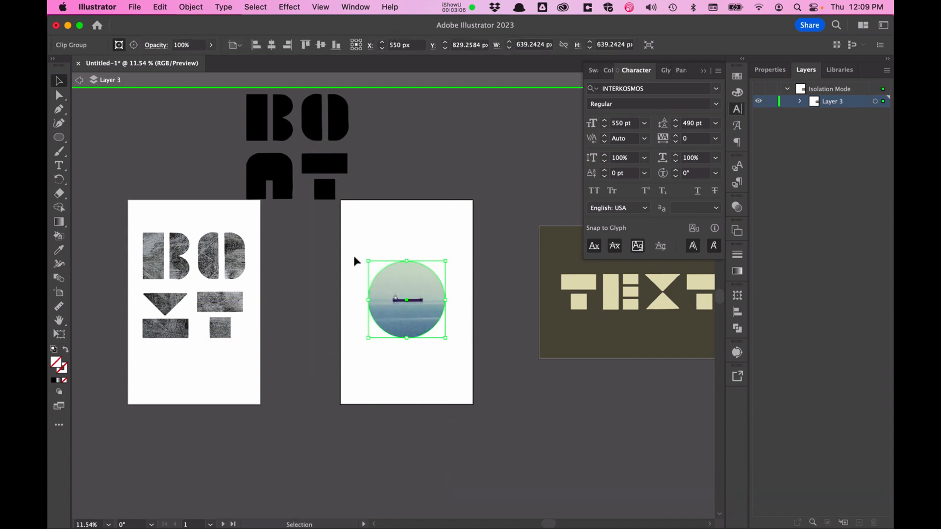
{"action": "left_click", "coordinate": [420, 375]}
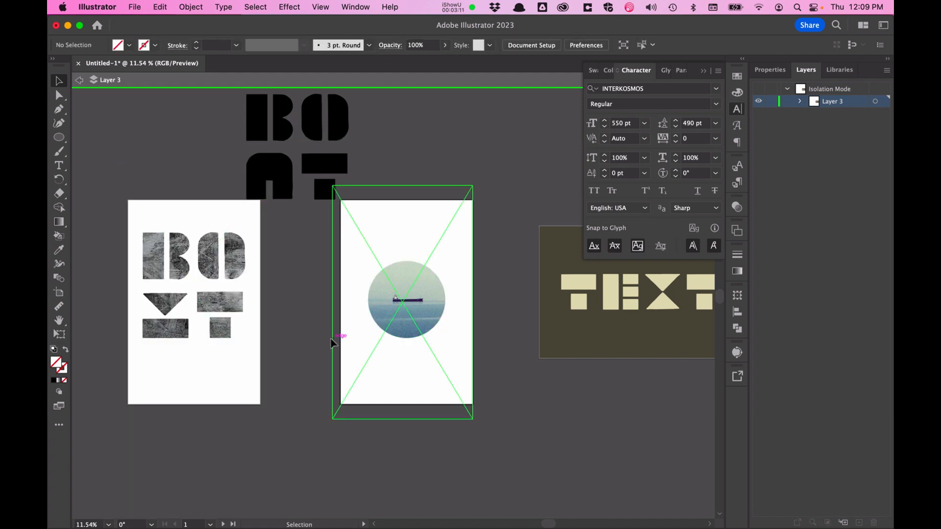
{"action": "left_click", "coordinate": [78, 81]}
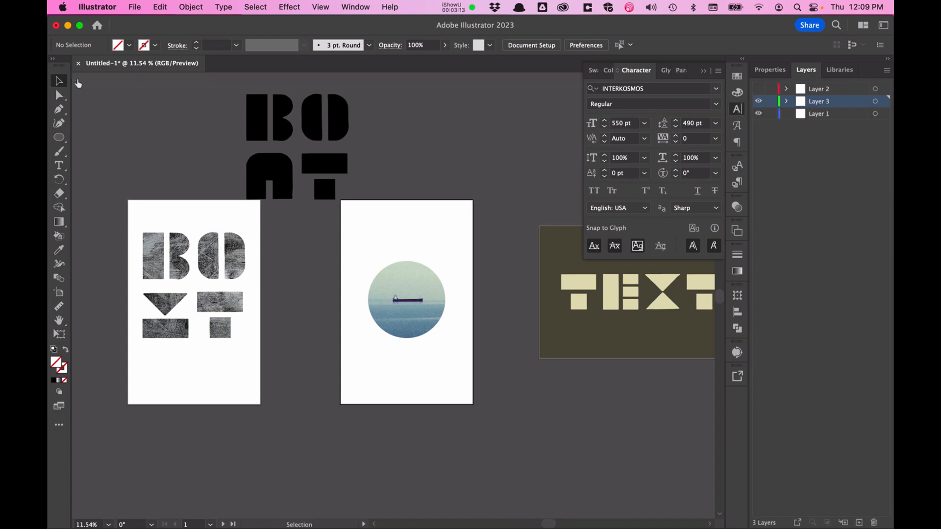
Step: Switch to the Typography slides in the browser to view the SCHLEMOWITZ poster example, then return to the document
{"action": "scroll", "coordinate": [328, 213], "scroll_direction": "right", "scroll_amount": 10}
{"action": "key", "text": "ctrl+Up"}
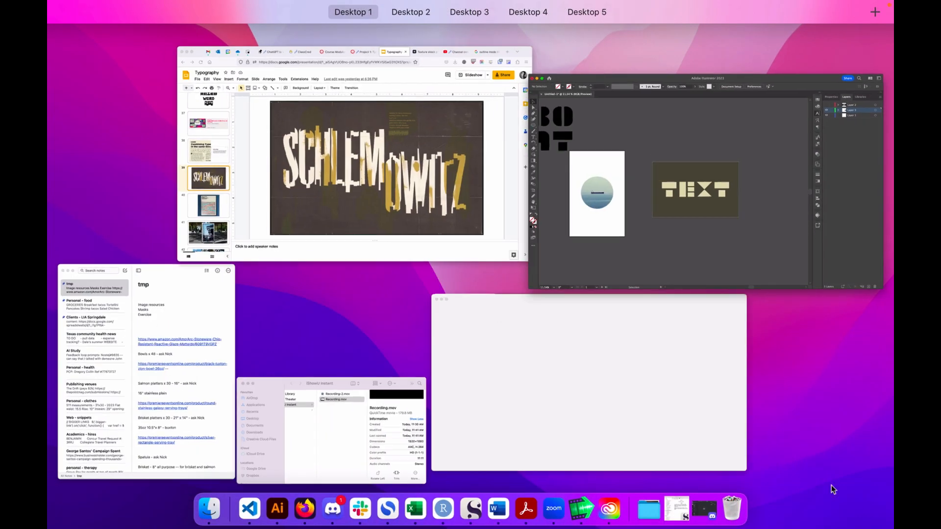
{"action": "left_click", "coordinate": [369, 187]}
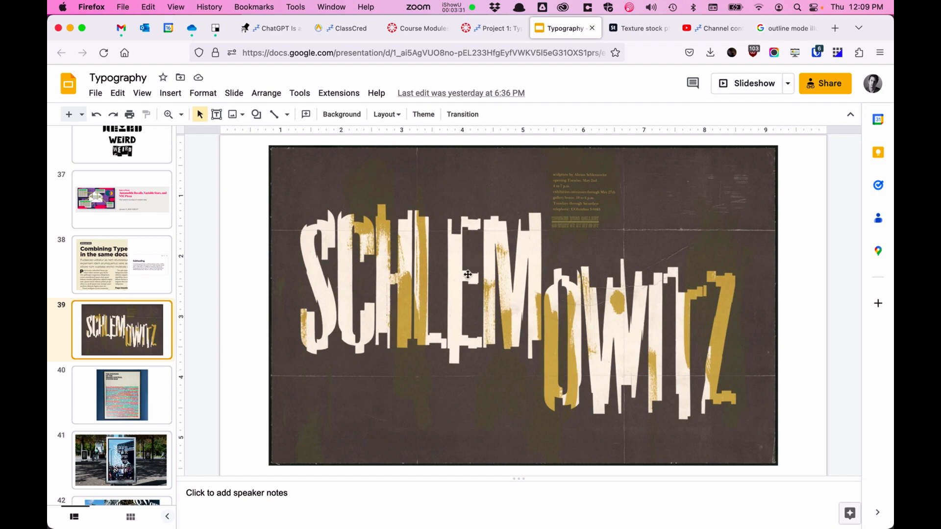
{"action": "key", "text": "ctrl+Up"}
{"action": "left_click", "coordinate": [434, 221]}
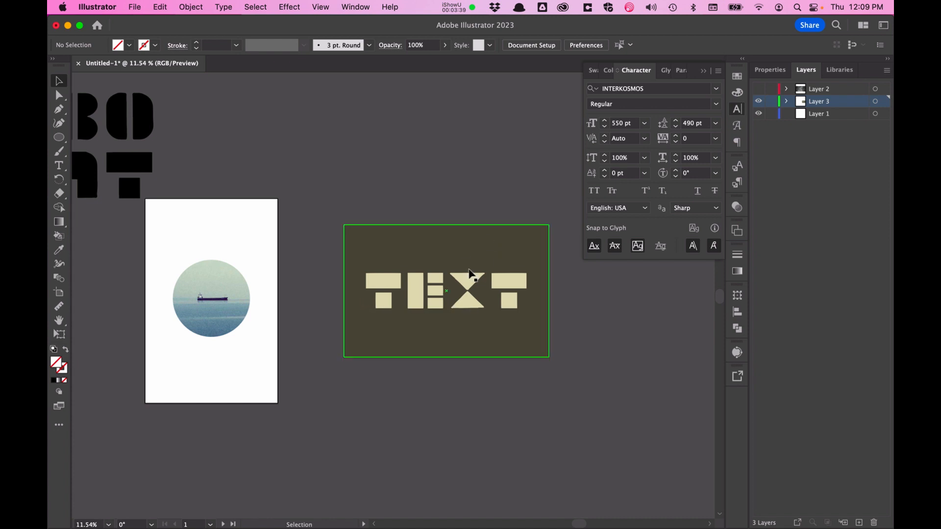
Step: Show Layer 2, select its grunge texture image over the TEXT artboard, and set its blending mode to Darken
{"action": "left_click", "coordinate": [759, 90]}
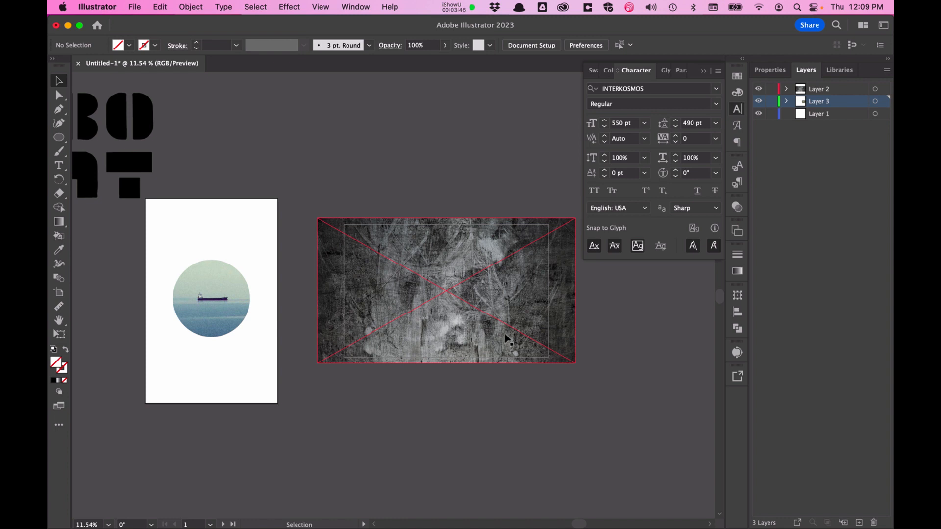
{"action": "left_click", "coordinate": [503, 303]}
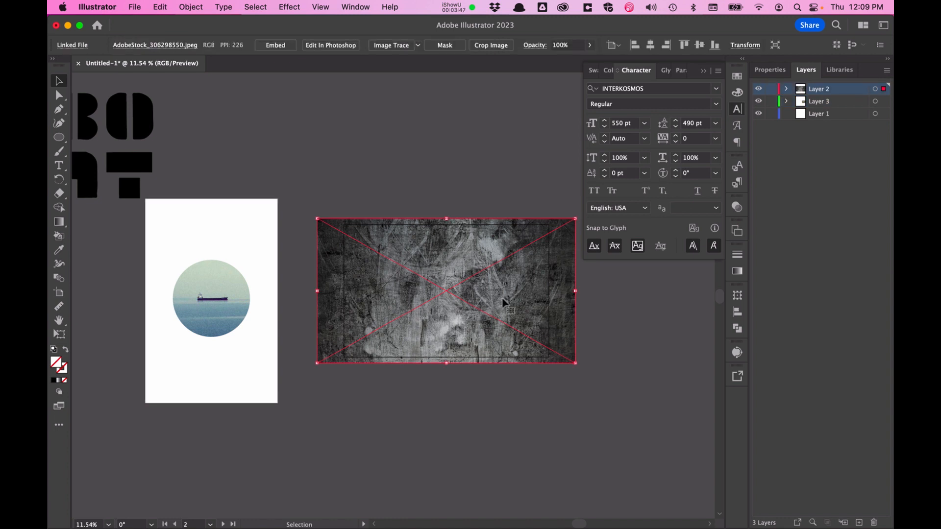
{"action": "left_click", "coordinate": [741, 211]}
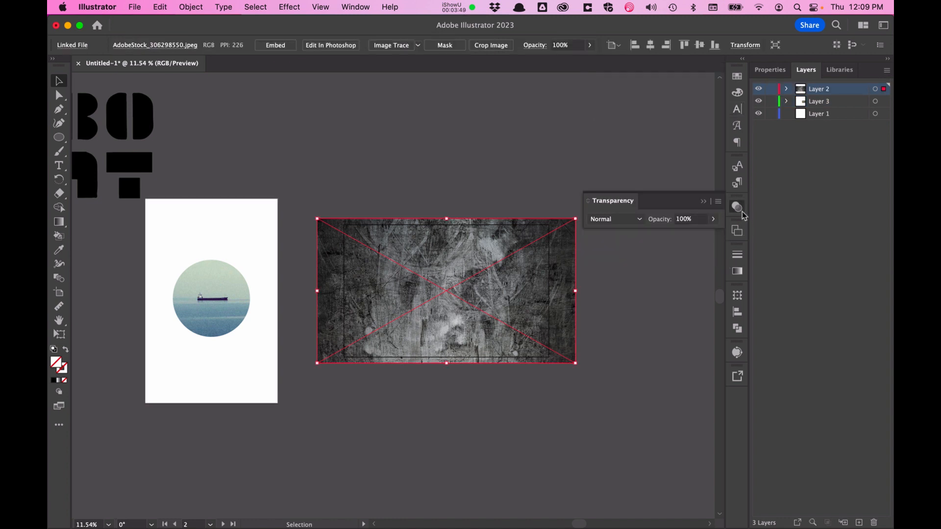
{"action": "left_click", "coordinate": [638, 220]}
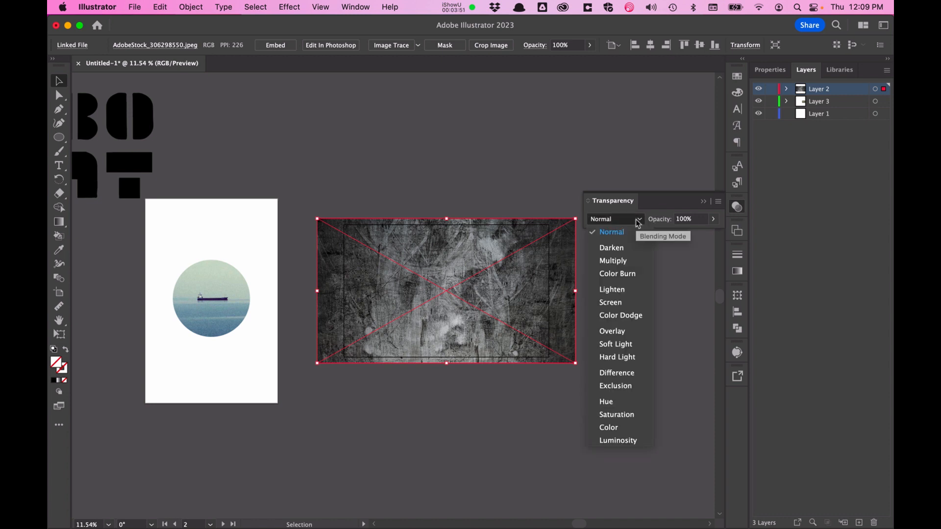
{"action": "left_click", "coordinate": [629, 249]}
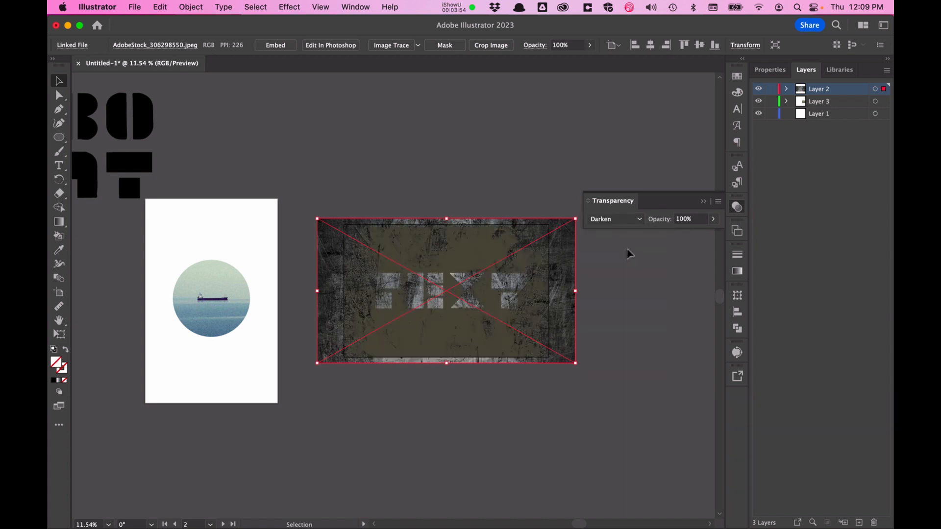
Step: Change the texture image's blending mode to Soft Light
{"action": "scroll", "coordinate": [480, 334], "scroll_direction": "up", "scroll_amount": 5}
{"action": "left_click", "coordinate": [480, 333]}
{"action": "scroll", "coordinate": [483, 335], "scroll_direction": "up", "scroll_amount": 3}
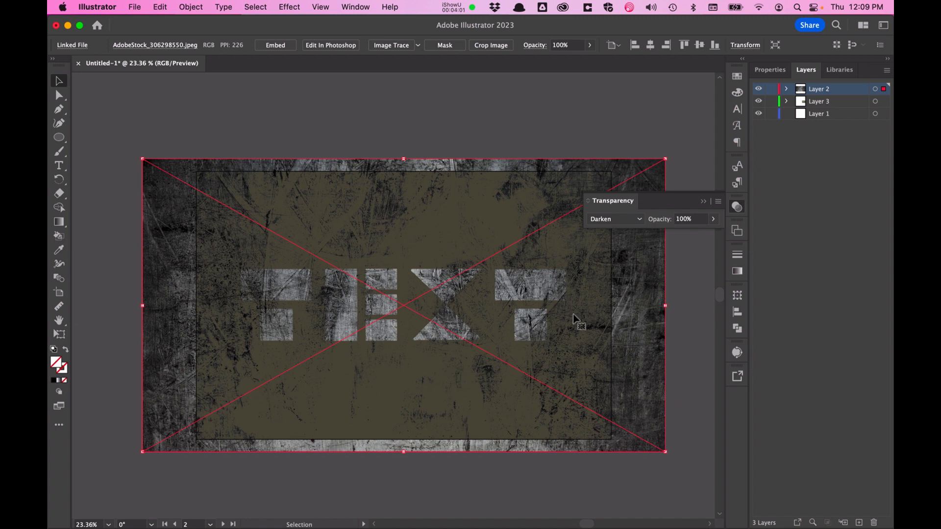
{"action": "left_click", "coordinate": [640, 220]}
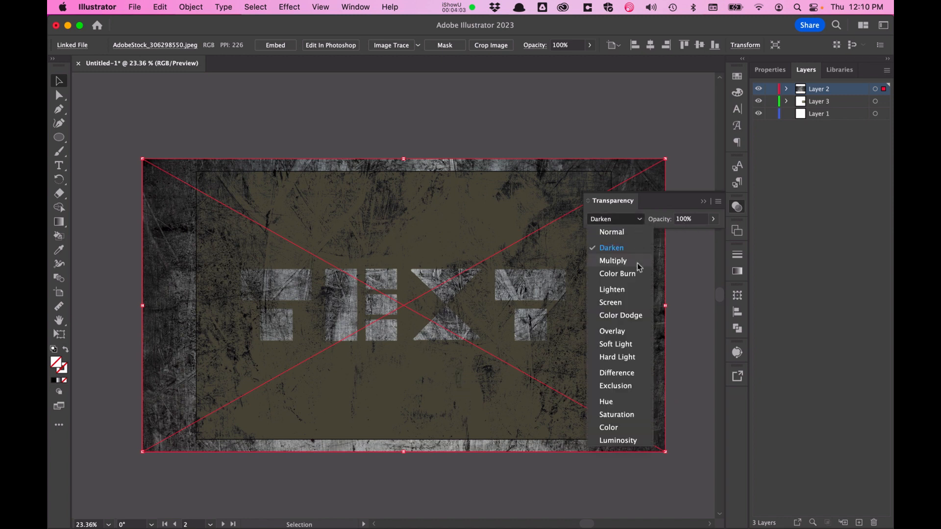
{"action": "left_click", "coordinate": [627, 344]}
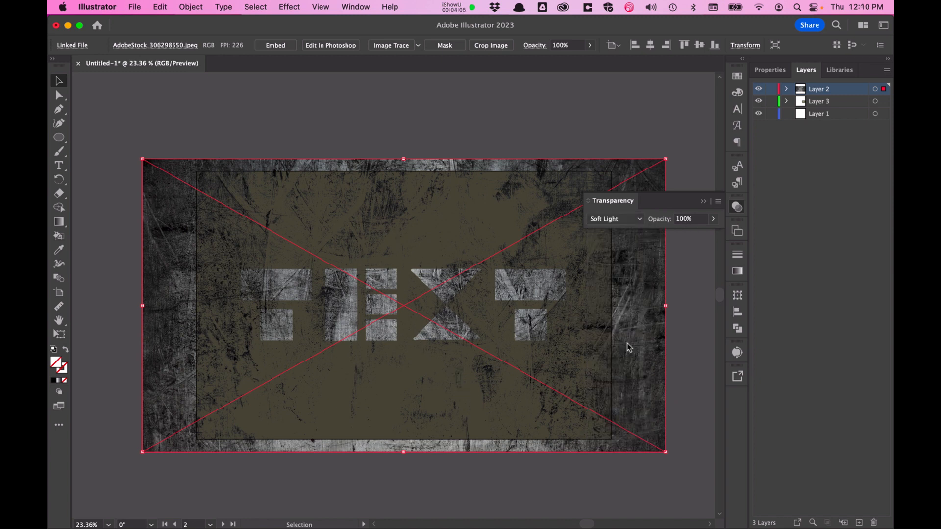
Step: Try the Exclusion and Difference blending modes with nothing selected
{"action": "left_click", "coordinate": [493, 131]}
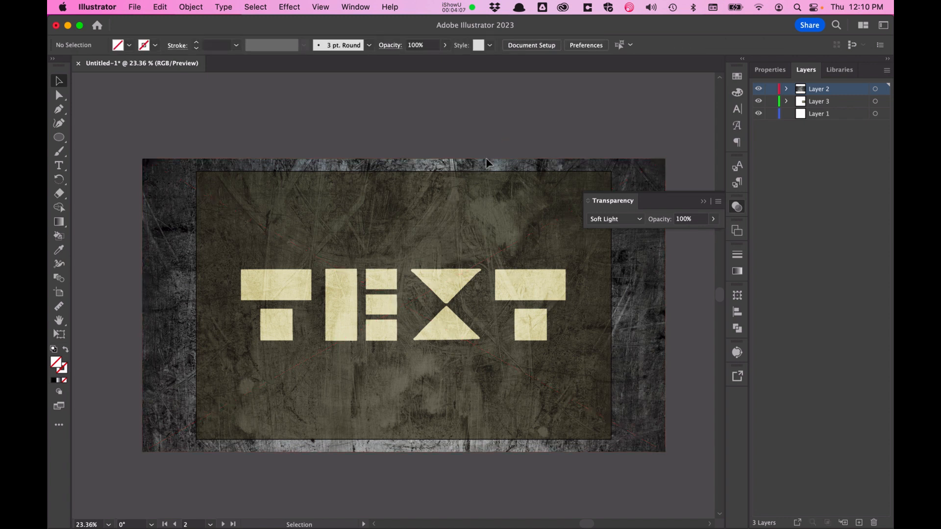
{"action": "left_click", "coordinate": [618, 220]}
{"action": "left_click", "coordinate": [623, 391]}
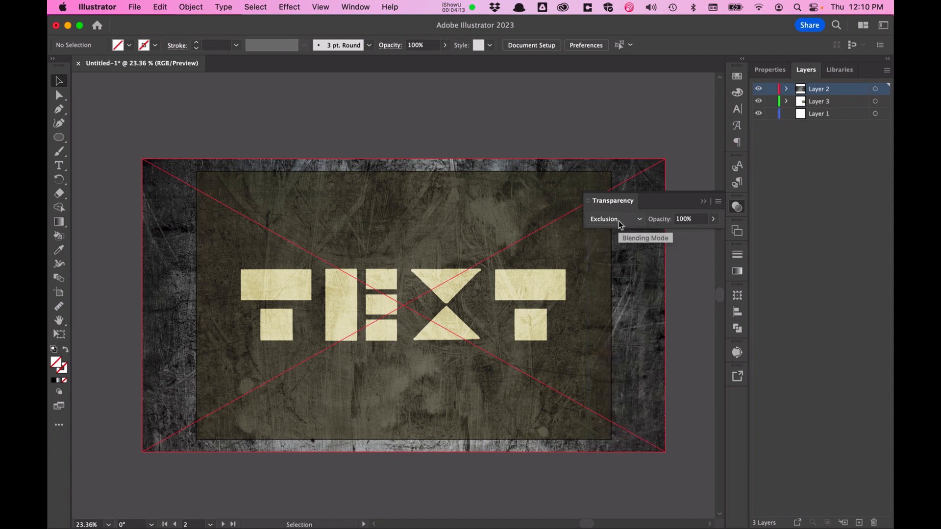
{"action": "left_click", "coordinate": [620, 221]}
{"action": "left_click", "coordinate": [622, 374]}
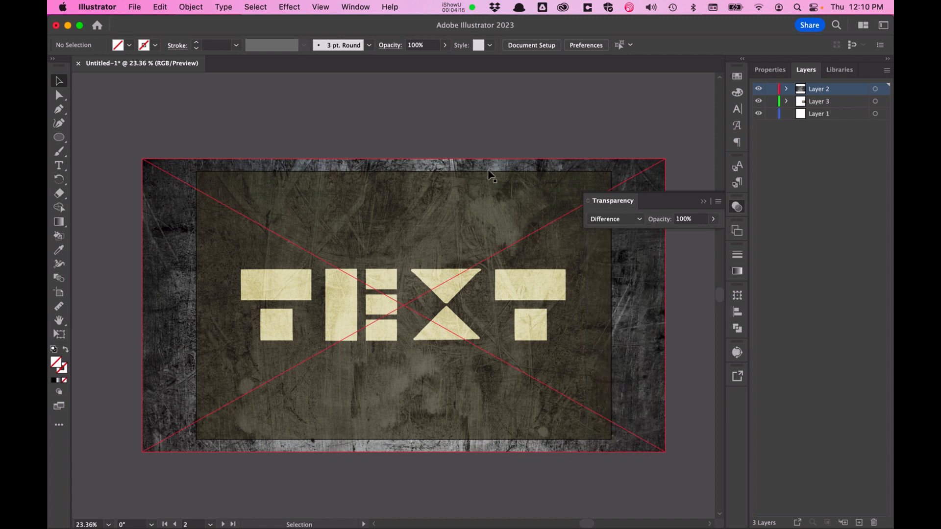
Step: Reselect the texture image and try Exclusion before setting its blending mode to Difference
{"action": "left_click", "coordinate": [458, 180]}
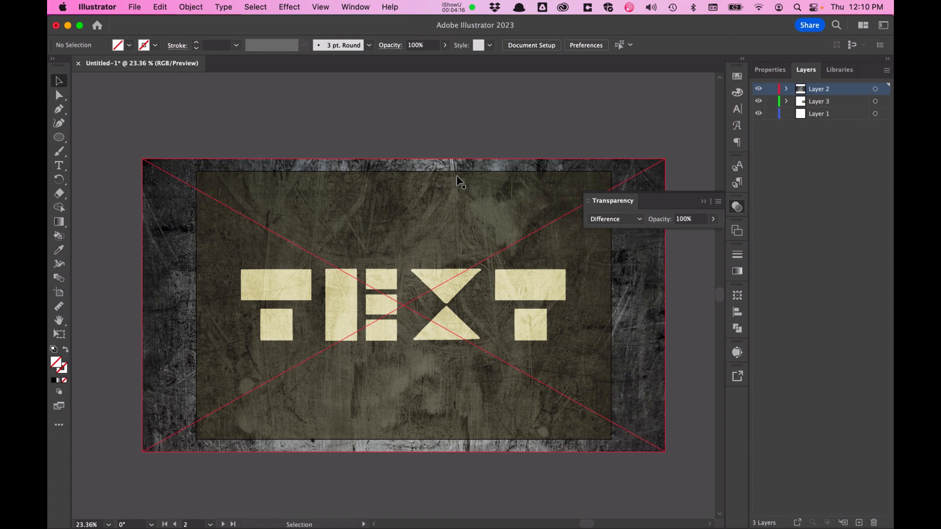
{"action": "left_click", "coordinate": [600, 220]}
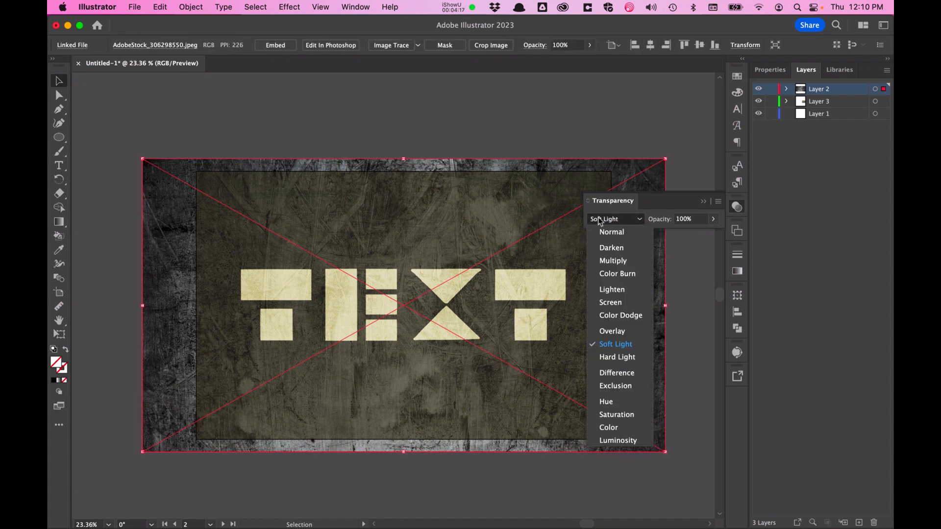
{"action": "left_click", "coordinate": [619, 386]}
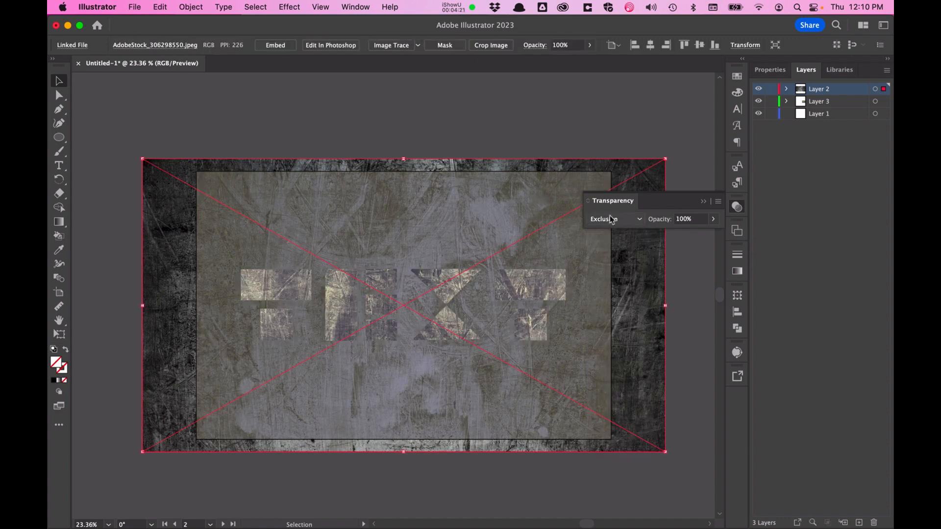
{"action": "left_click", "coordinate": [611, 220]}
{"action": "left_click", "coordinate": [621, 373]}
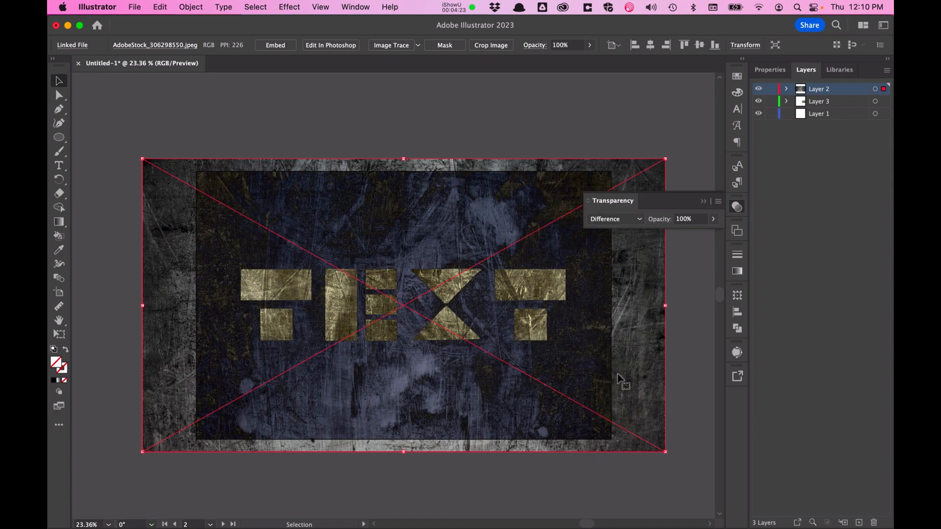
{"action": "left_click", "coordinate": [438, 135]}
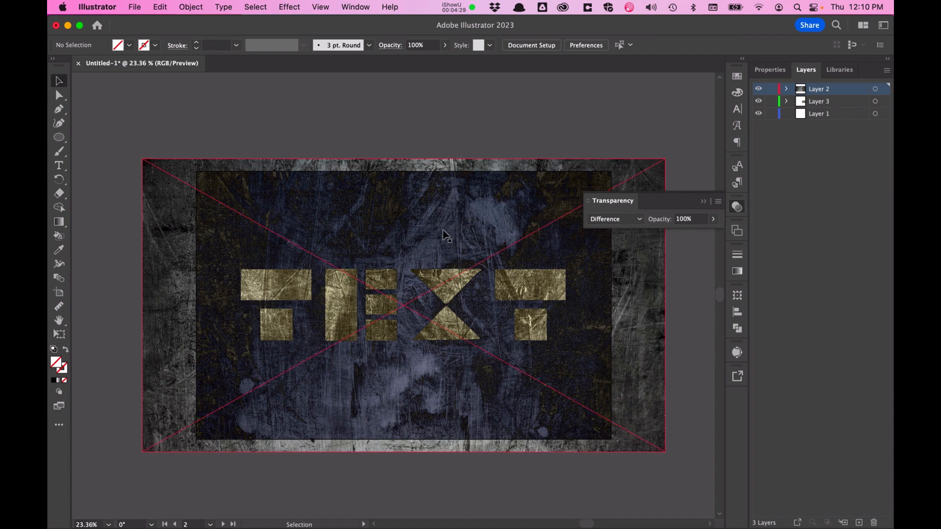
Step: Move Layer 3 above Layer 2 in the layer stack
{"action": "scroll", "coordinate": [452, 219], "scroll_direction": "down", "scroll_amount": 3}
{"action": "scroll", "coordinate": [443, 235], "scroll_direction": "left", "scroll_amount": 2}
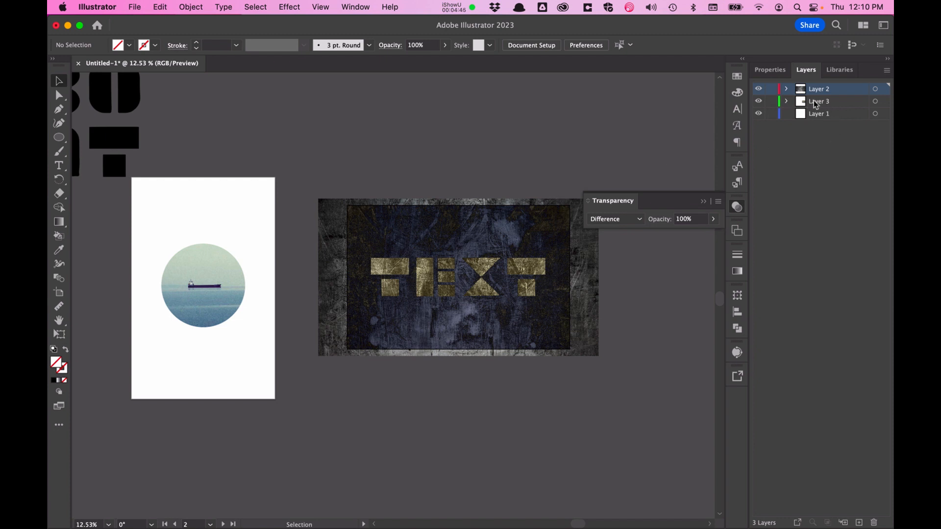
{"action": "left_click_drag", "start_coordinate": [814, 103], "coordinate": [823, 86]}
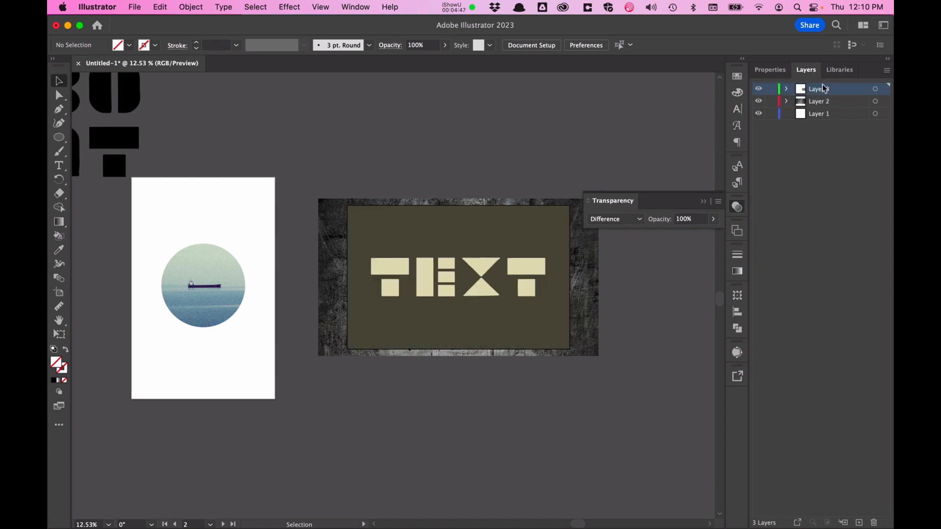
Step: Delete the olive background rectangle behind the TEXT lettering
{"action": "left_click", "coordinate": [543, 221]}
{"action": "key", "text": "BackSpace"}
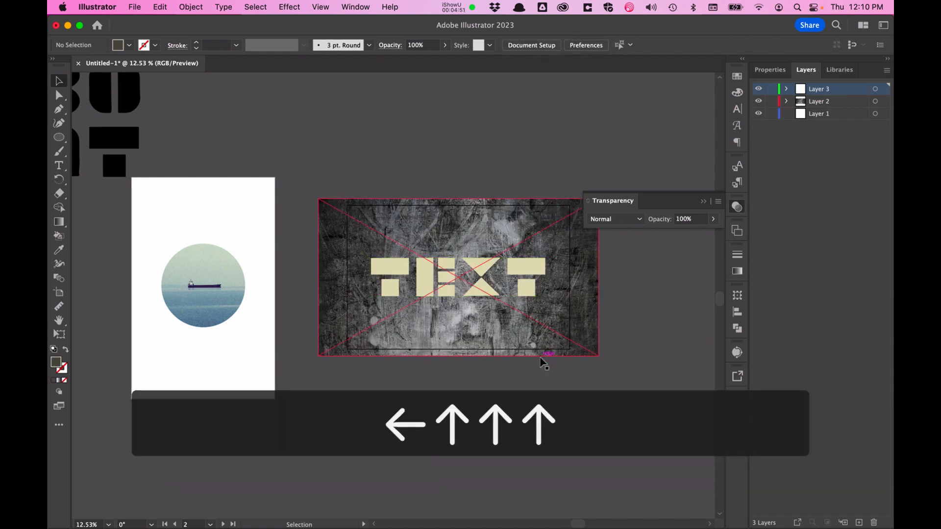
Step: Move Layer 2 back above Layer 3 in the layer stack
{"action": "scroll", "coordinate": [407, 408], "scroll_direction": "up", "scroll_amount": 2}
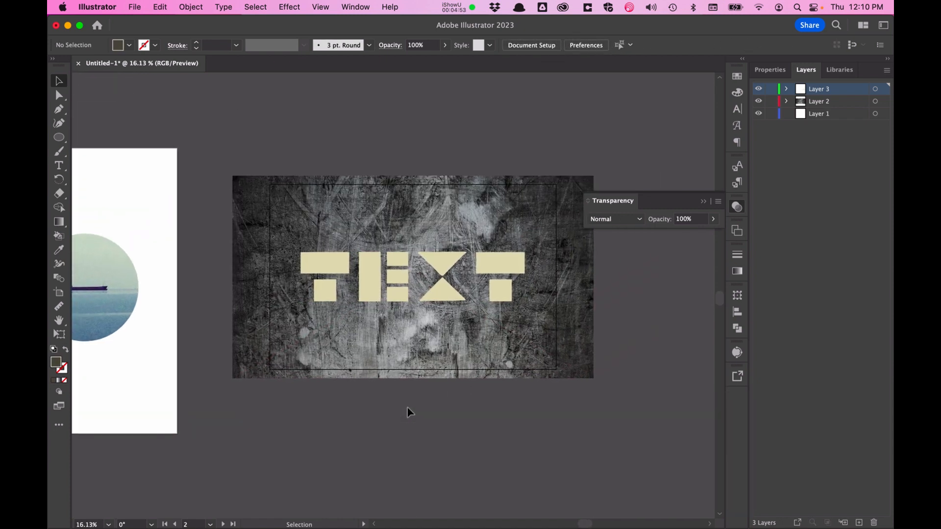
{"action": "scroll", "coordinate": [410, 411], "scroll_direction": "down", "scroll_amount": 2}
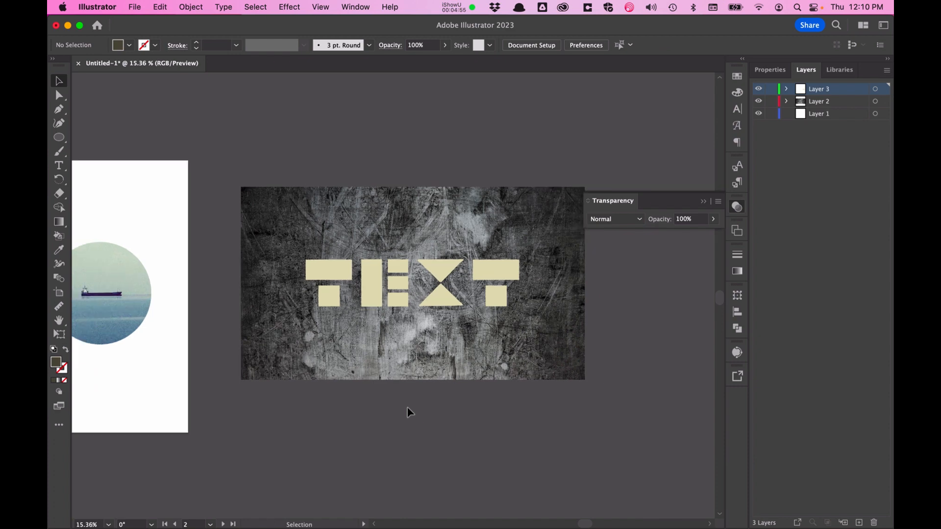
{"action": "scroll", "coordinate": [409, 411], "scroll_direction": "left", "scroll_amount": 10}
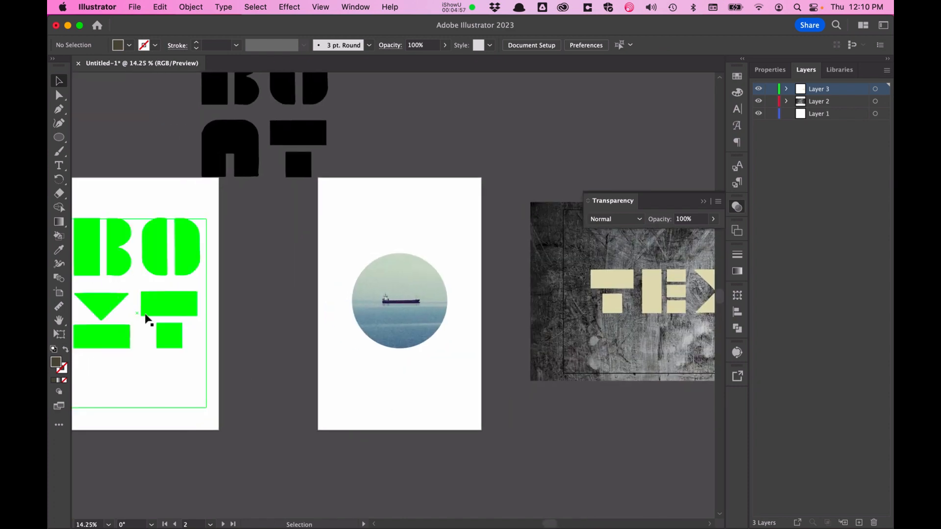
{"action": "scroll", "coordinate": [217, 448], "scroll_direction": "left", "scroll_amount": 2}
{"action": "scroll", "coordinate": [216, 448], "scroll_direction": "left", "scroll_amount": 4}
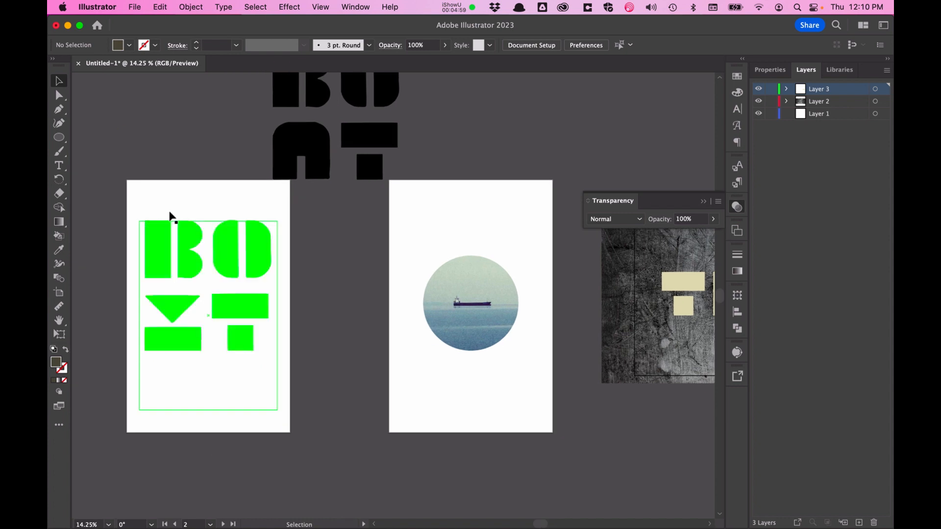
{"action": "scroll", "coordinate": [238, 289], "scroll_direction": "right", "scroll_amount": 10}
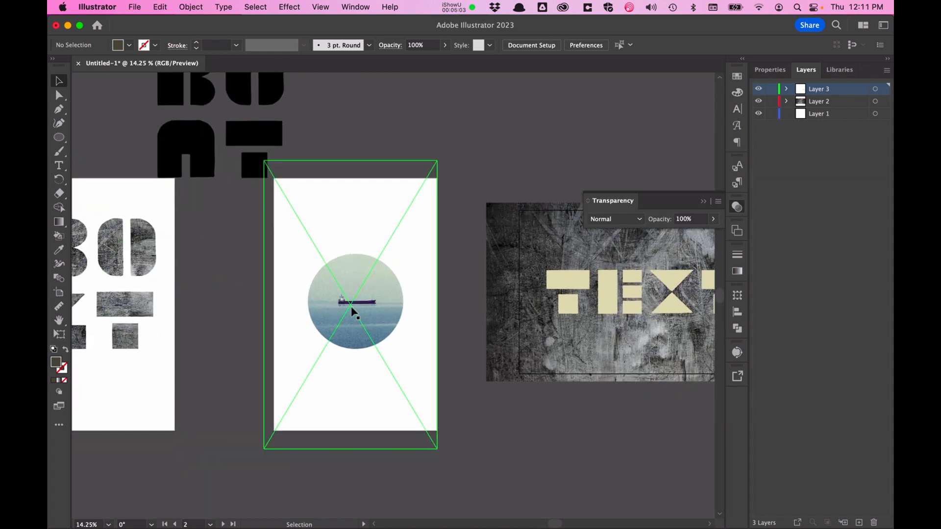
{"action": "scroll", "coordinate": [356, 314], "scroll_direction": "right", "scroll_amount": 15}
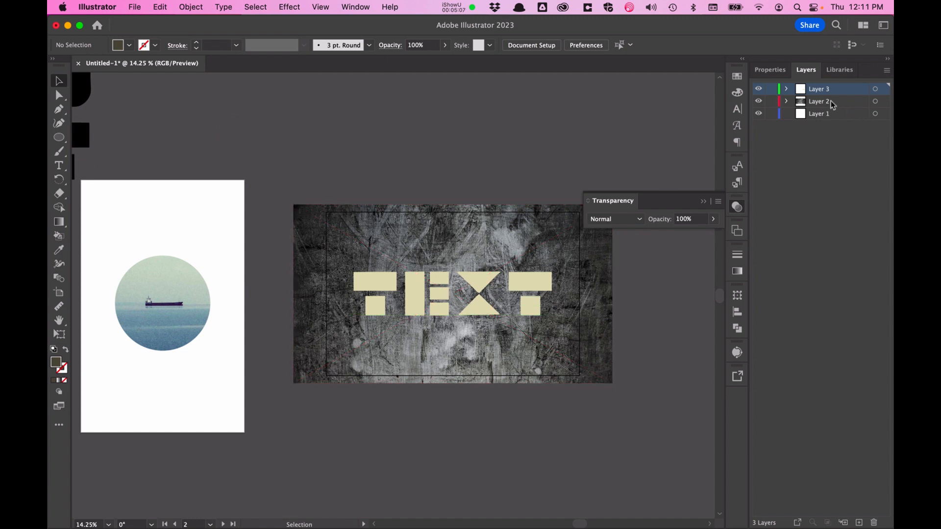
{"action": "left_click_drag", "start_coordinate": [833, 101], "coordinate": [832, 87]}
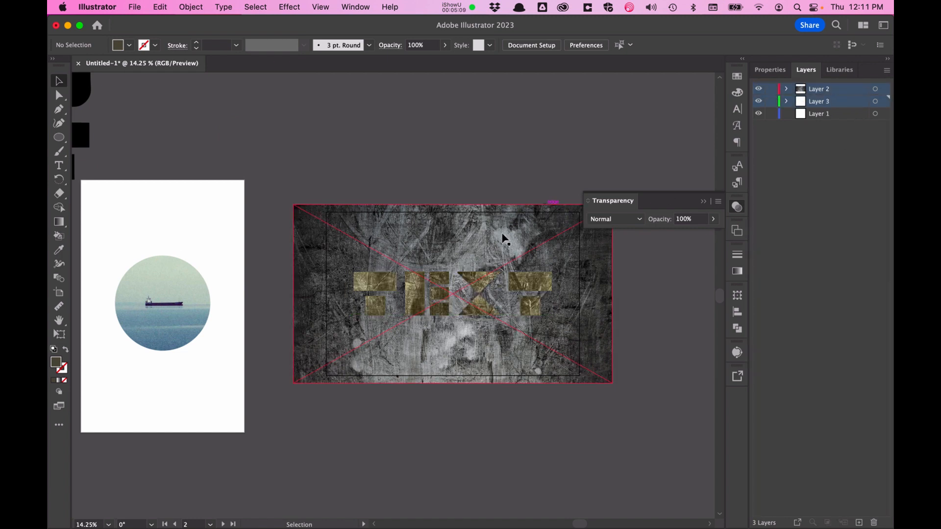